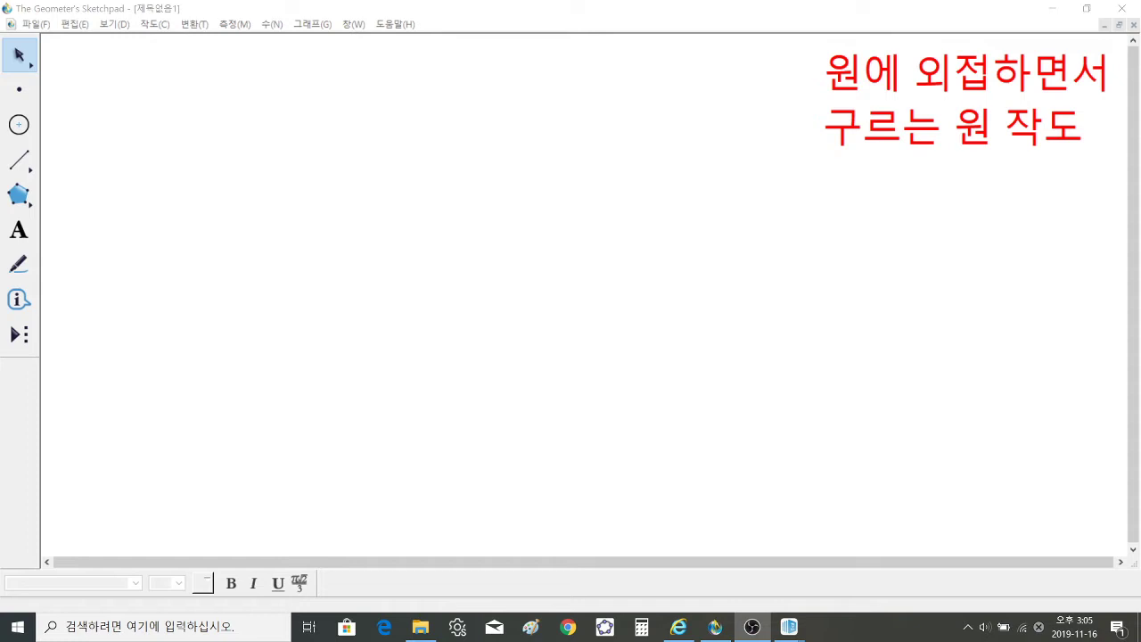
Step: Draw a circle in the middle of the sketch and a second, larger circle sharing its centre
{"action": "left_click", "coordinate": [19, 125]}
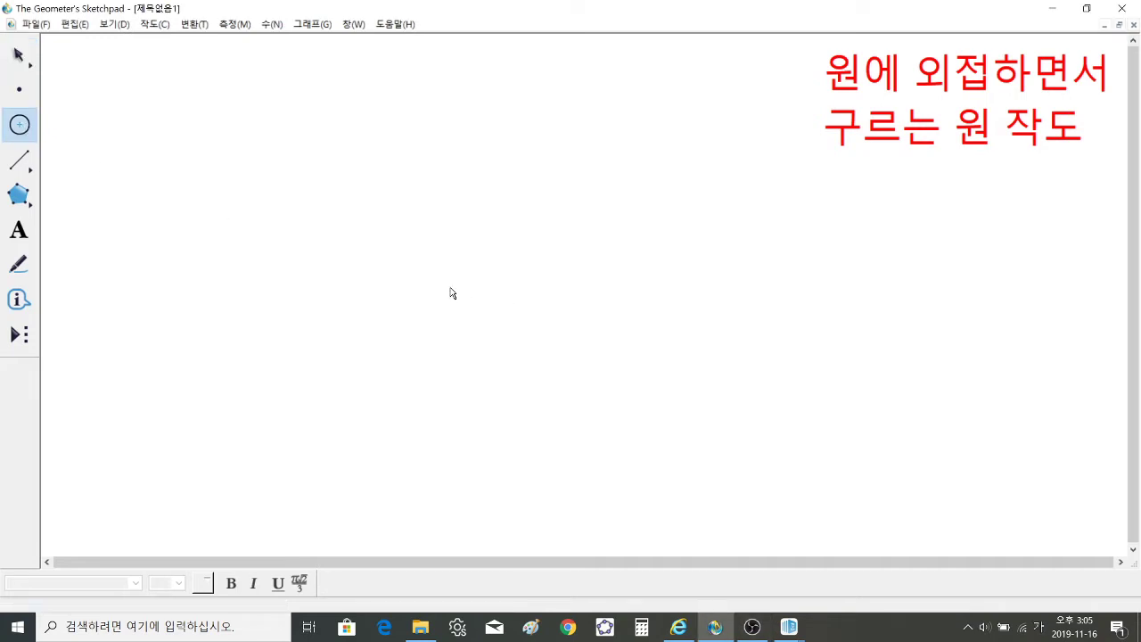
{"action": "mouse_move", "coordinate": [451, 288]}
{"action": "left_mouse_down"}
{"action": "mouse_move", "coordinate": [519, 398]}
{"action": "mouse_move", "coordinate": [548, 416]}
{"action": "left_mouse_up"}
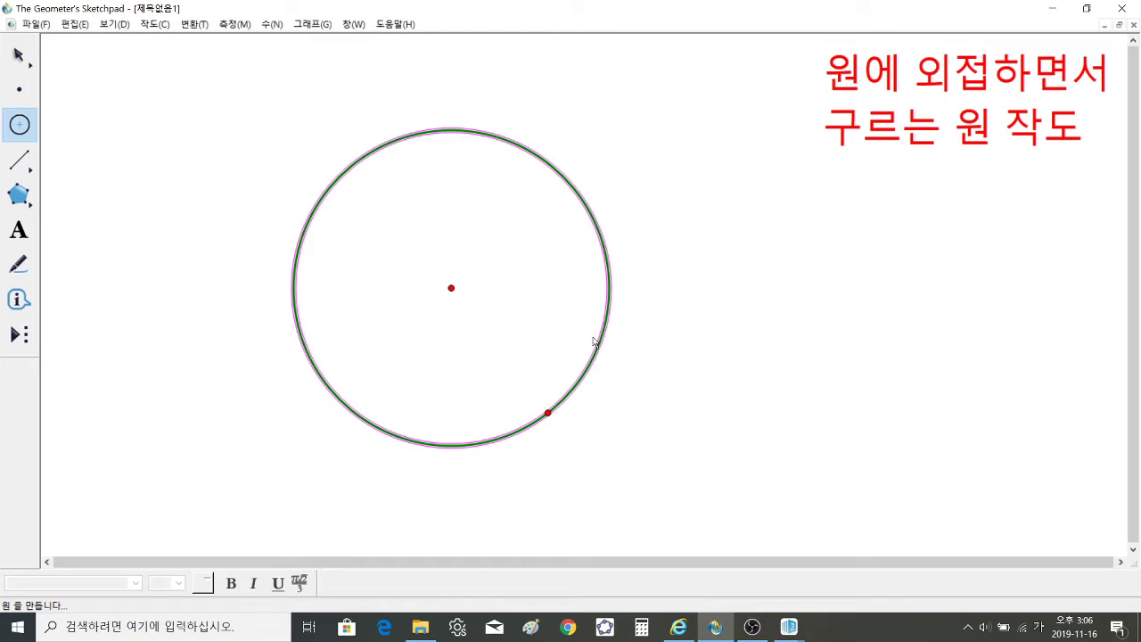
{"action": "key", "text": "Escape"}
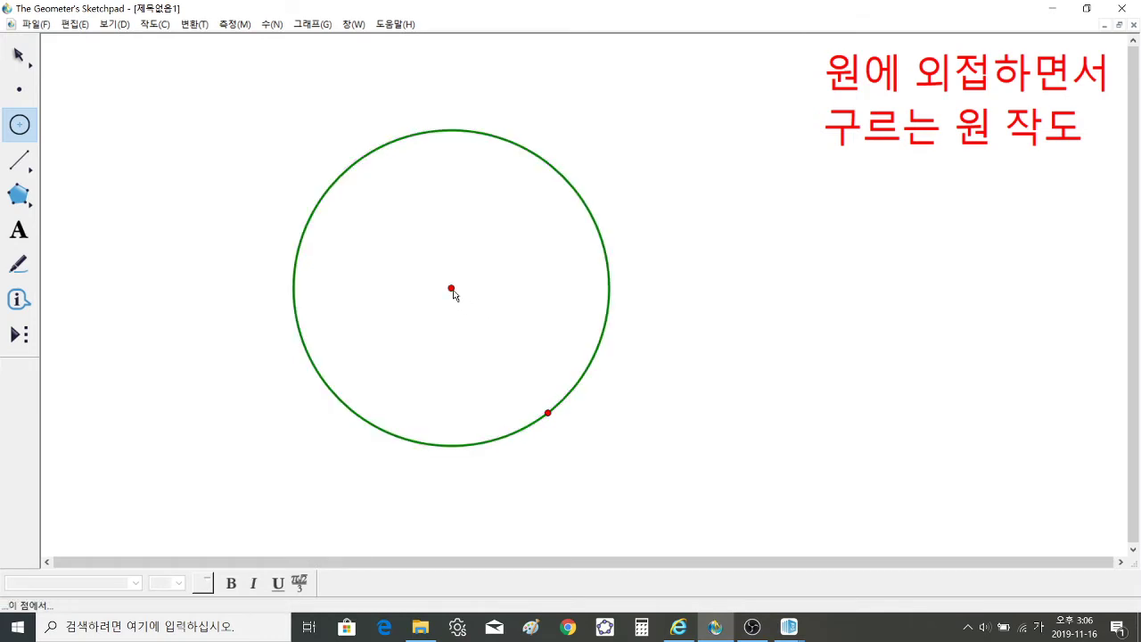
{"action": "left_click_drag", "start_coordinate": [451, 288], "coordinate": [571, 439]}
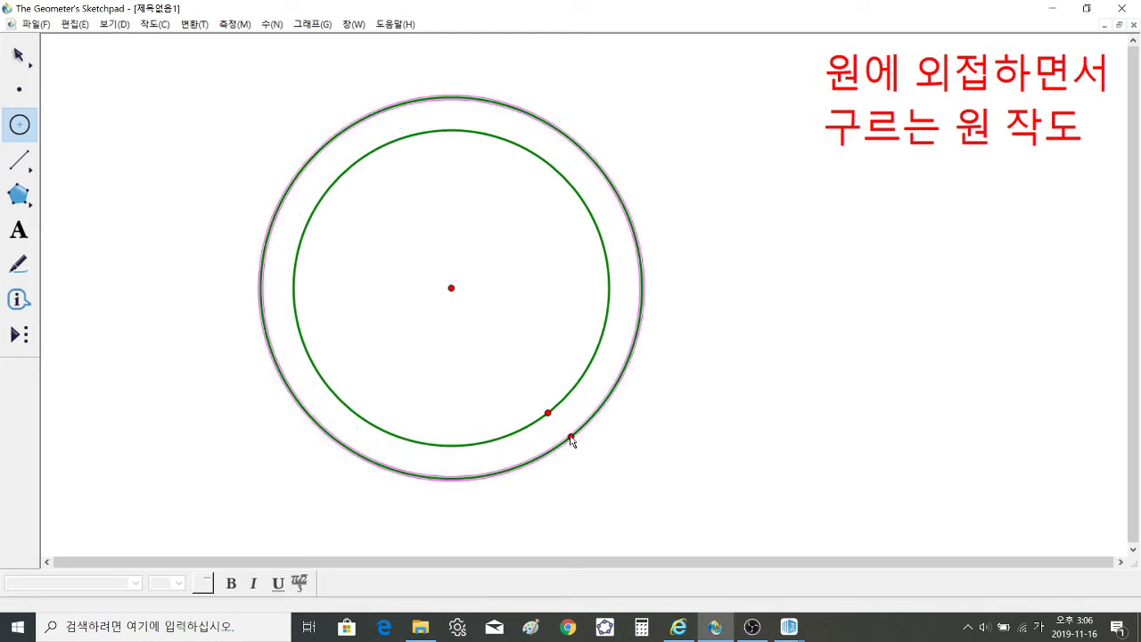
{"action": "left_click", "coordinate": [33, 66]}
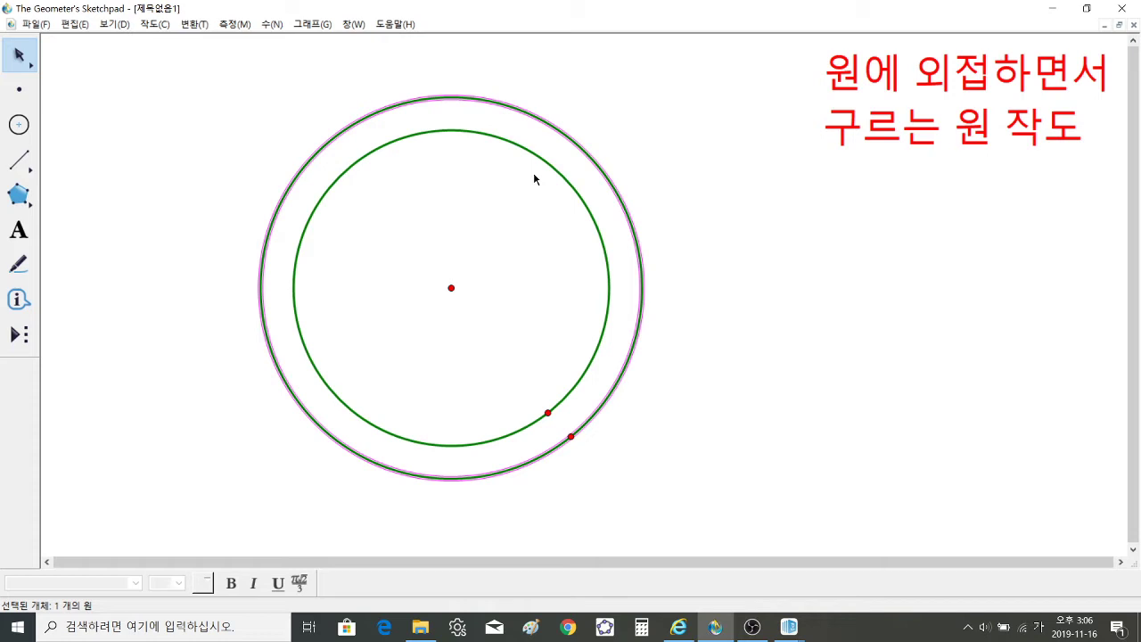
{"action": "left_click", "coordinate": [535, 259]}
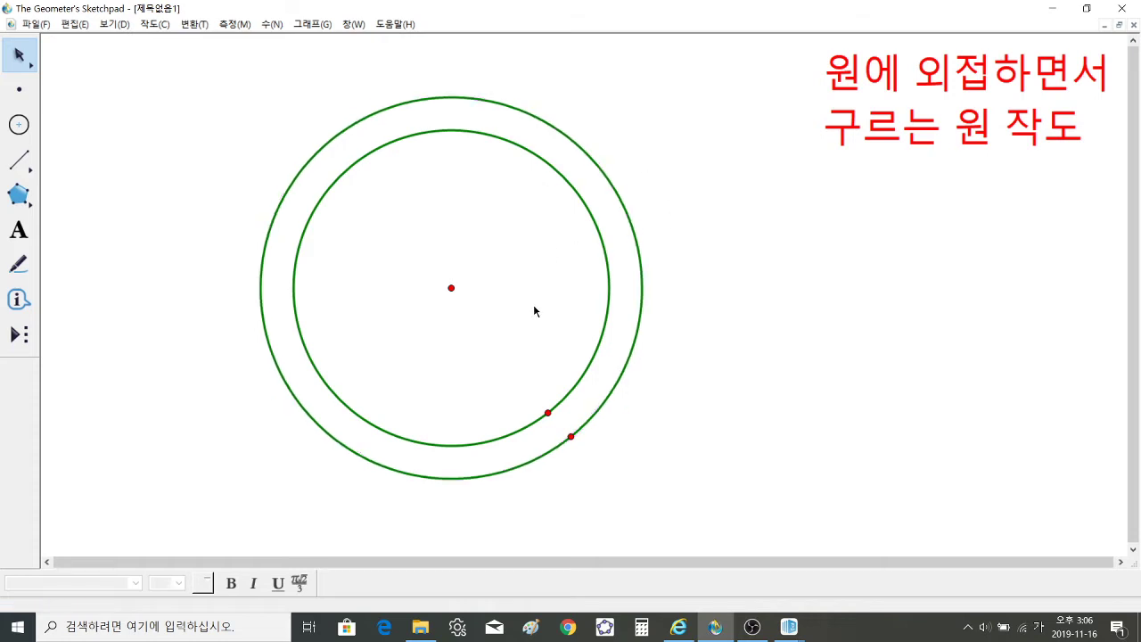
Step: Shrink both concentric circles slightly together by moving their radius points toward the centre
{"action": "left_click", "coordinate": [547, 413]}
{"action": "left_click", "coordinate": [570, 435]}
{"action": "mouse_move", "coordinate": [573, 437]}
{"action": "left_mouse_down"}
{"action": "mouse_move", "coordinate": [579, 446]}
{"action": "mouse_move", "coordinate": [567, 433]}
{"action": "left_mouse_up"}
{"action": "left_click", "coordinate": [599, 446]}
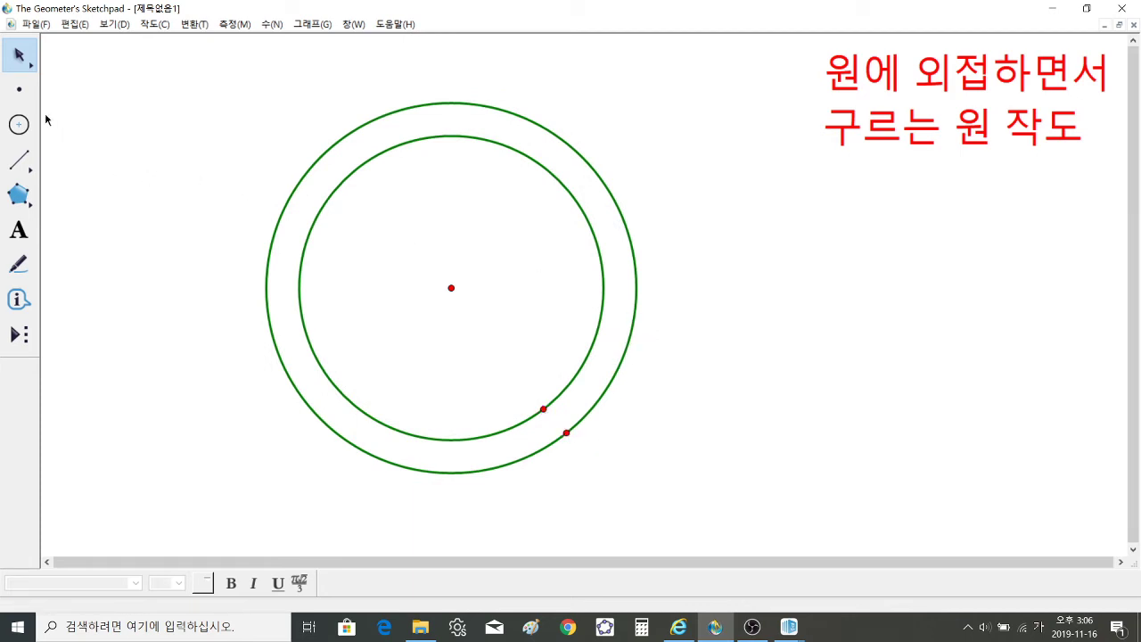
Step: Place a point on the upper-right part of the outer circle and slide it slightly along the circumference
{"action": "left_click", "coordinate": [19, 89]}
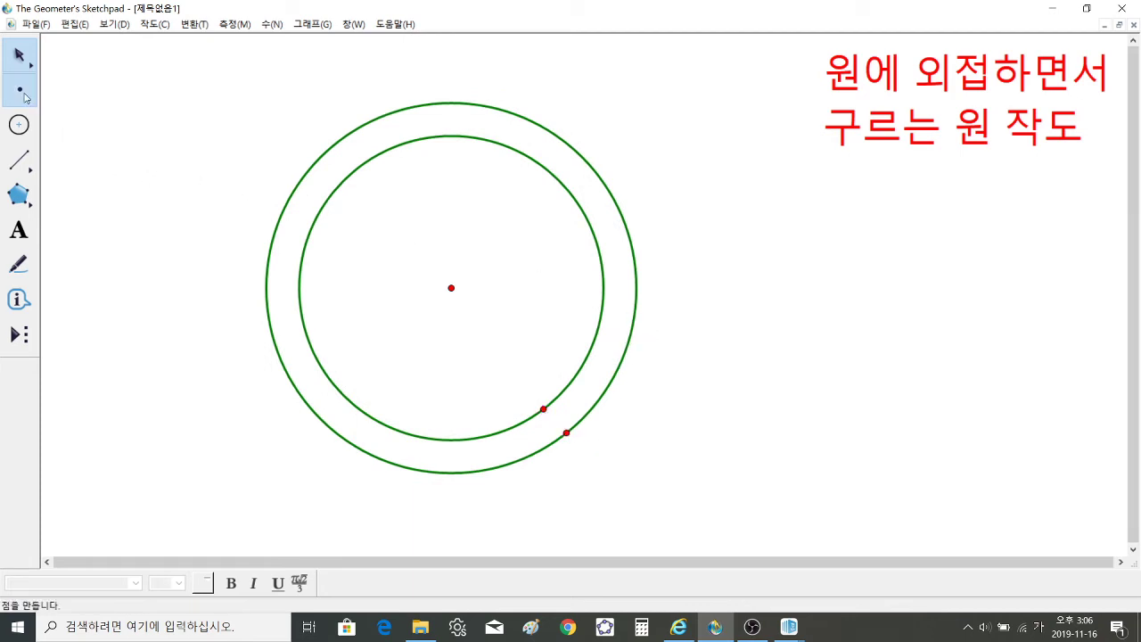
{"action": "left_click", "coordinate": [572, 148]}
{"action": "left_click", "coordinate": [581, 187]}
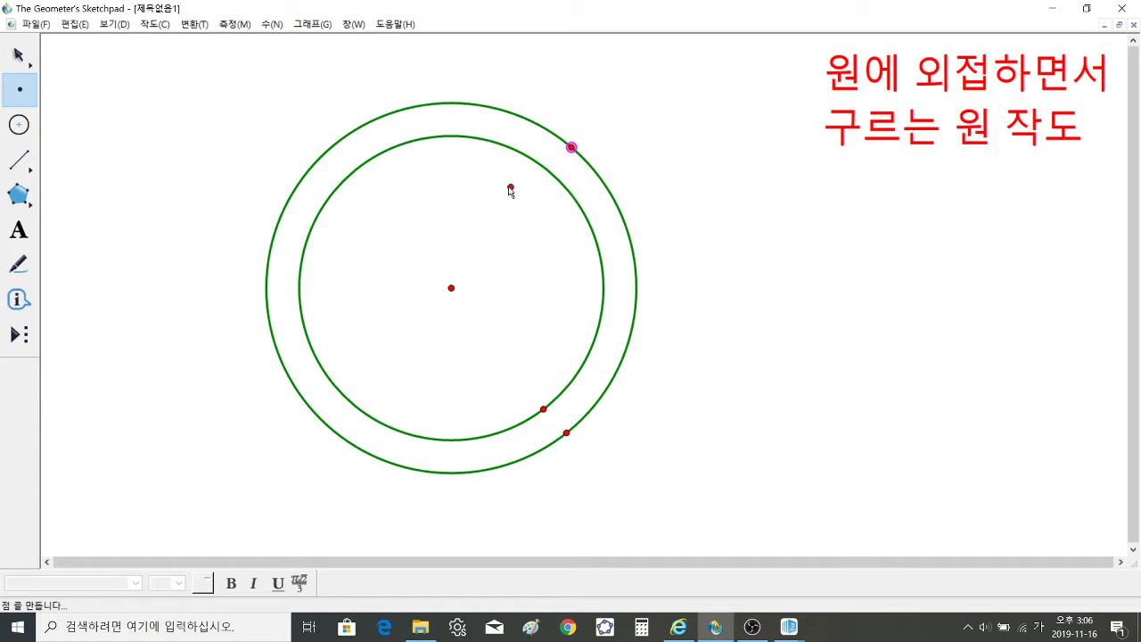
{"action": "left_click", "coordinate": [19, 57]}
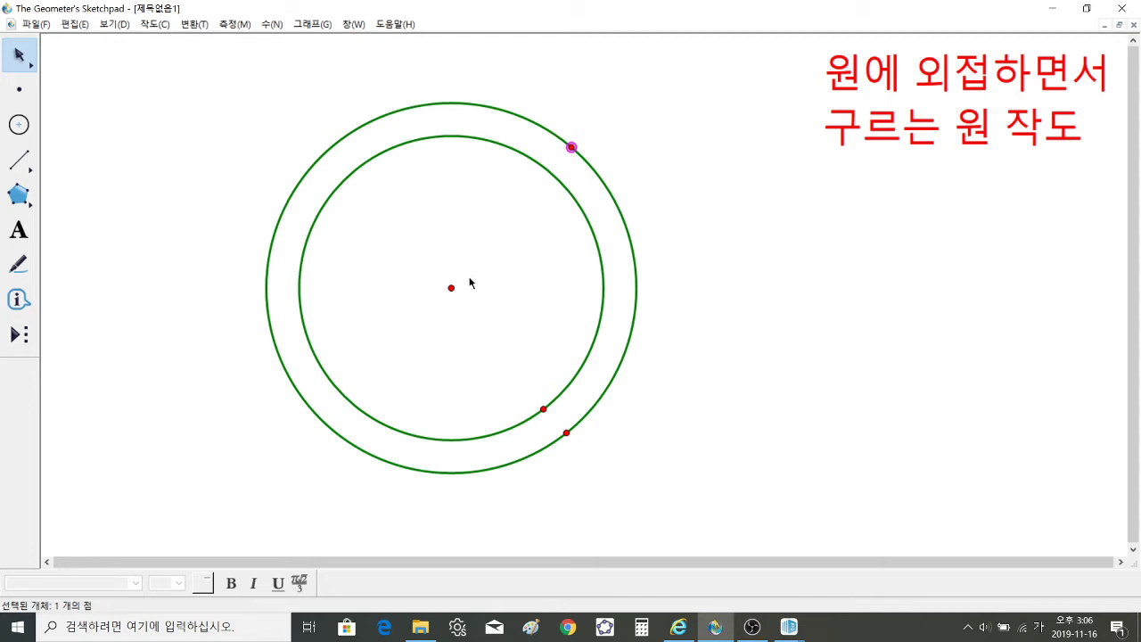
{"action": "left_click_drag", "start_coordinate": [577, 144], "coordinate": [571, 189]}
Step: Draw a ray from the common centre through the new outer-circle point and construct its intersection with the inner circle
{"action": "left_click_drag", "start_coordinate": [24, 168], "coordinate": [92, 162]}
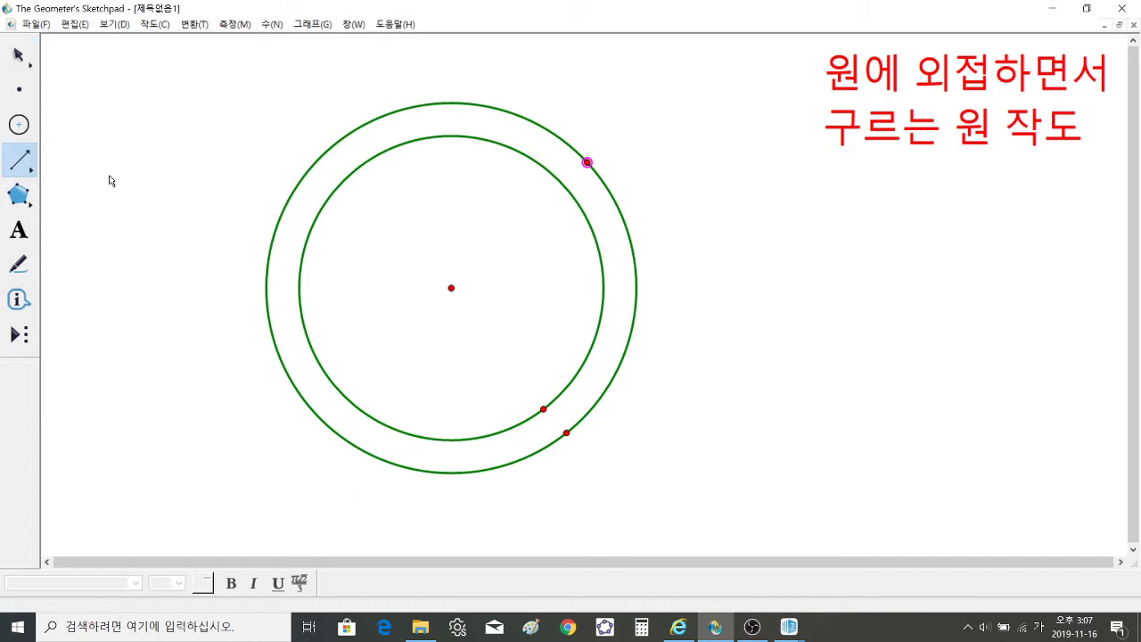
{"action": "left_click_drag", "start_coordinate": [452, 288], "coordinate": [587, 166]}
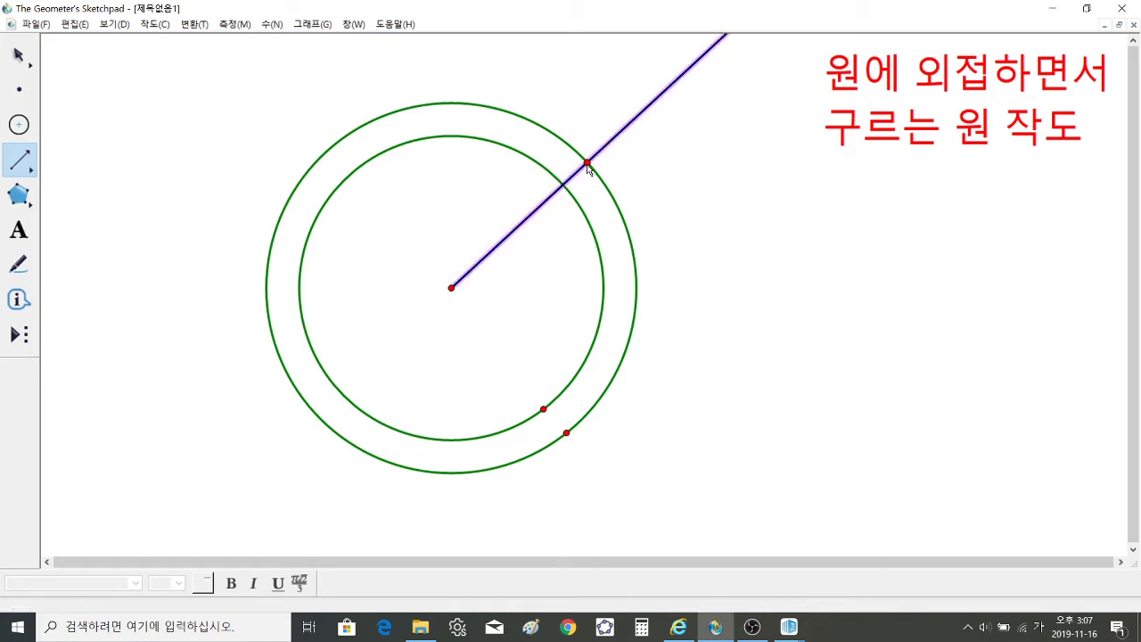
{"action": "left_click", "coordinate": [19, 55]}
{"action": "left_click", "coordinate": [125, 86]}
{"action": "left_click_drag", "start_coordinate": [492, 179], "coordinate": [564, 198]}
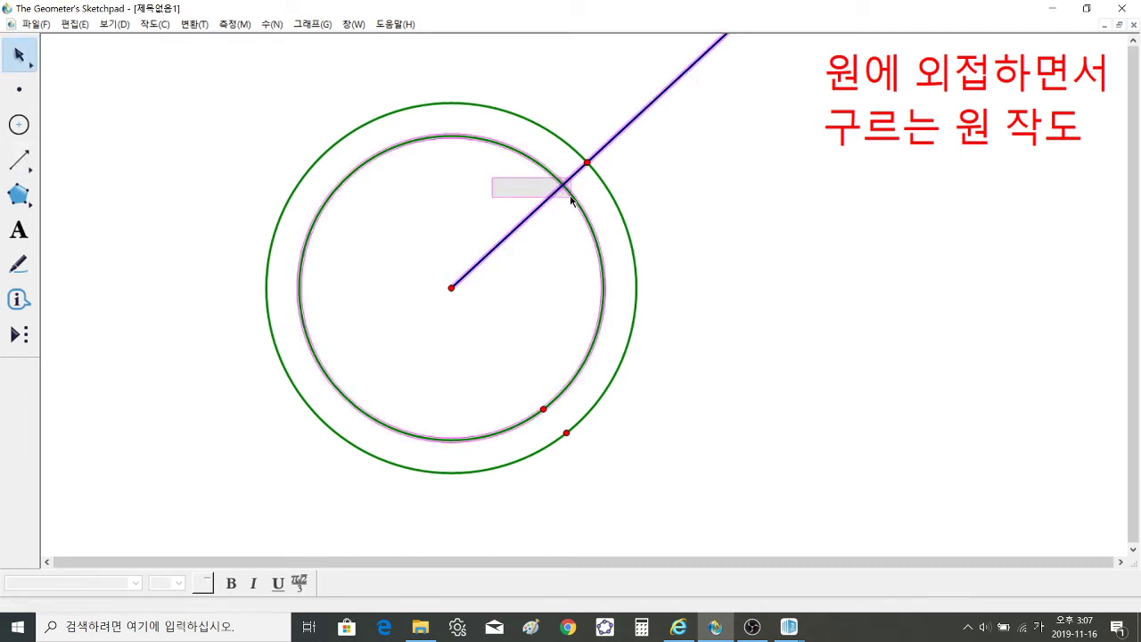
{"action": "left_click_drag", "start_coordinate": [571, 201], "coordinate": [575, 195]}
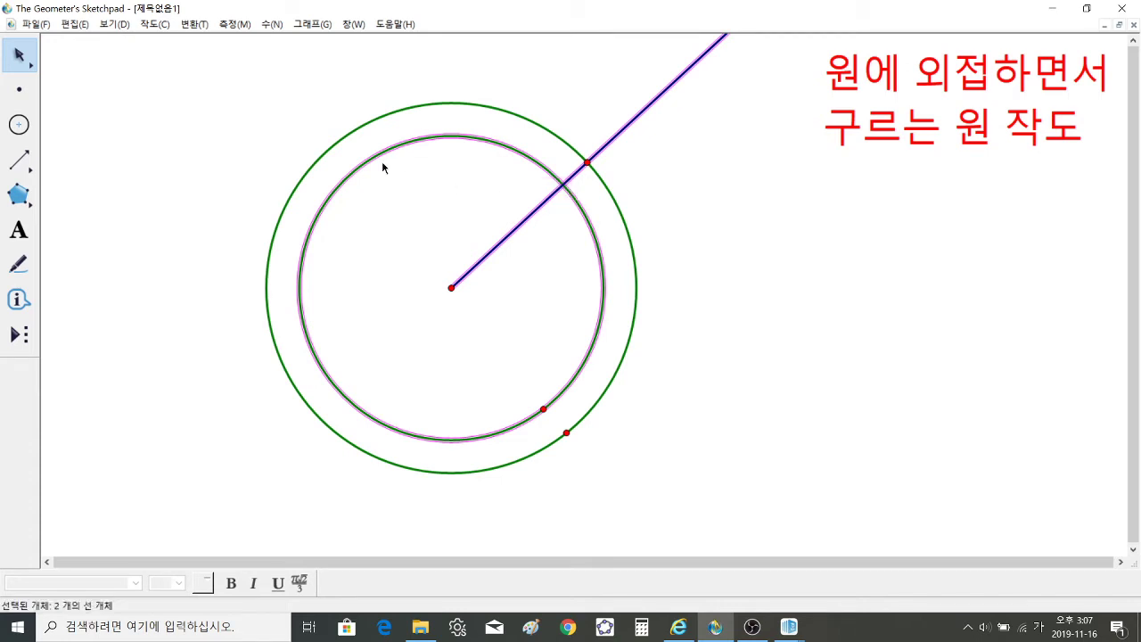
{"action": "left_click", "coordinate": [158, 24]}
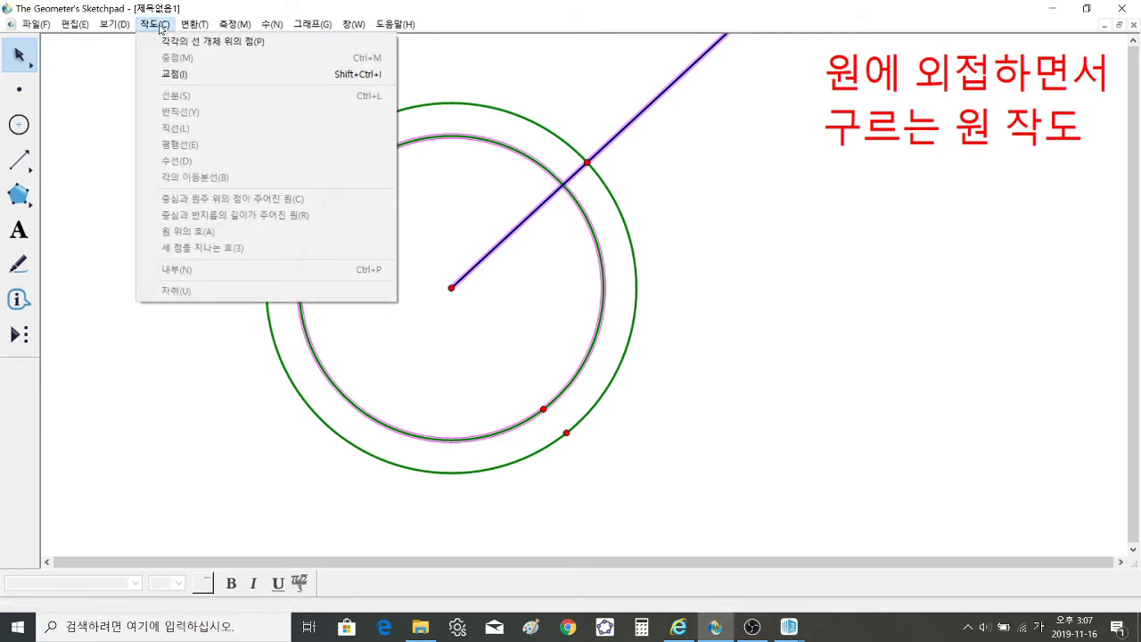
{"action": "left_click", "coordinate": [178, 75]}
Step: Draw a small circle centred on the ray's outer-circle point through the inner intersection, and move its centre slightly along the outer circle
{"action": "left_click", "coordinate": [587, 164], "text": "shift"}
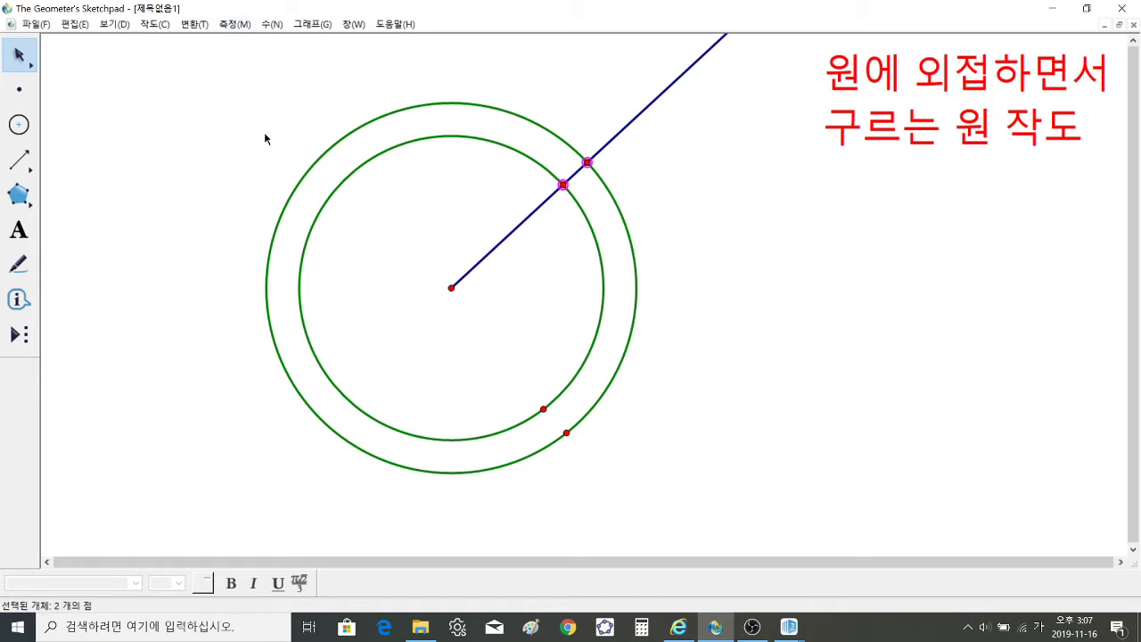
{"action": "left_click", "coordinate": [18, 125]}
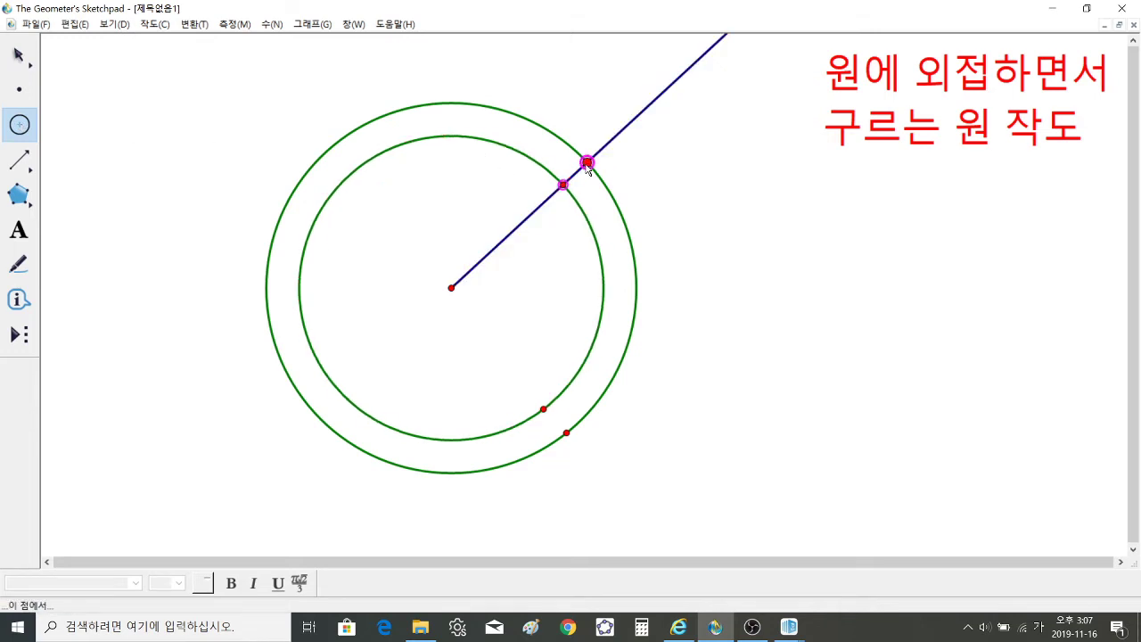
{"action": "left_click_drag", "start_coordinate": [587, 162], "coordinate": [562, 187]}
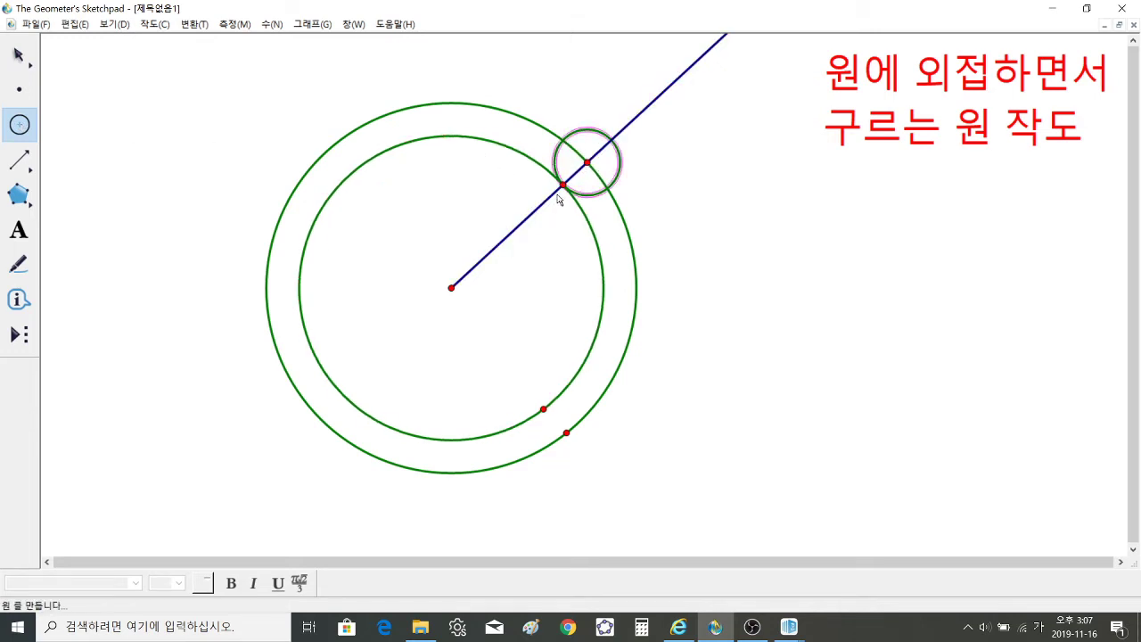
{"action": "key", "text": "Escape"}
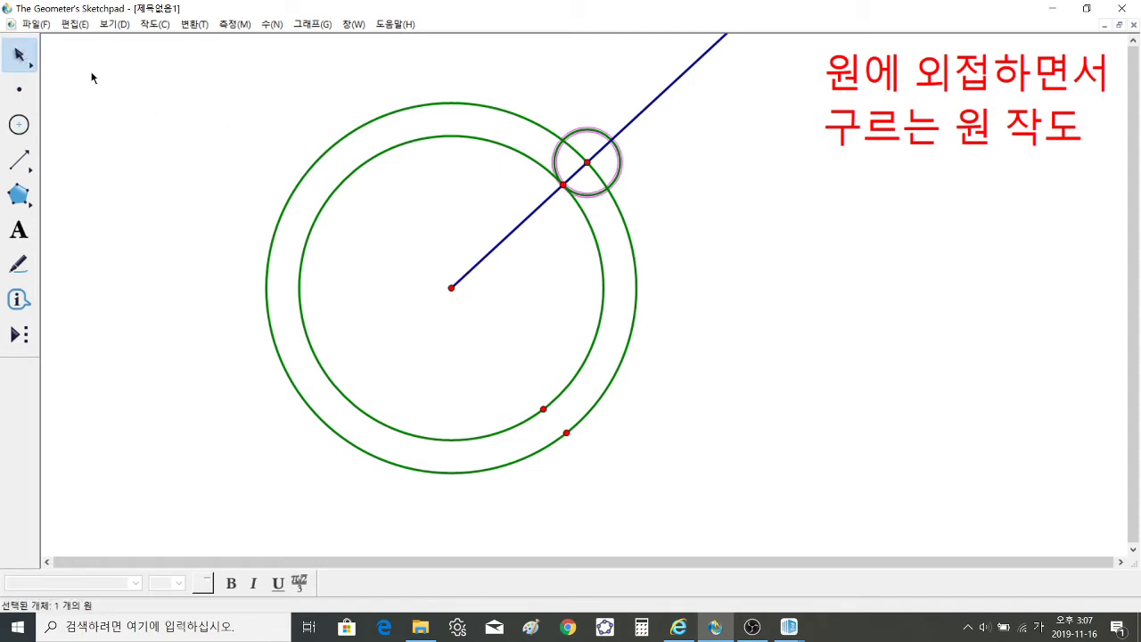
{"action": "left_click", "coordinate": [92, 78]}
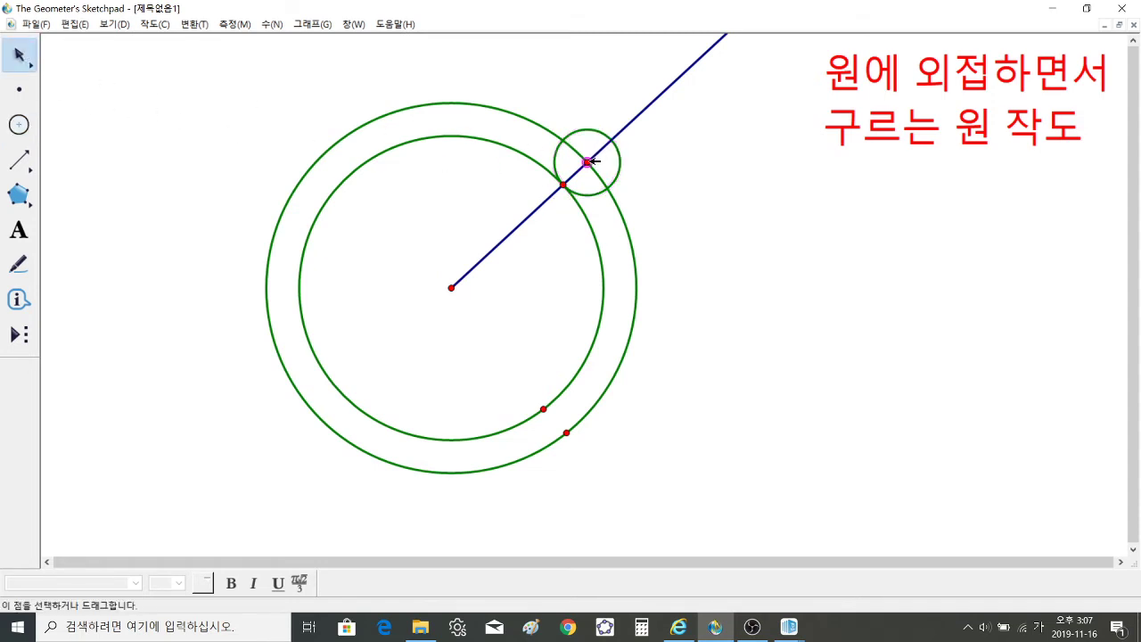
{"action": "left_click_drag", "start_coordinate": [592, 161], "coordinate": [528, 227]}
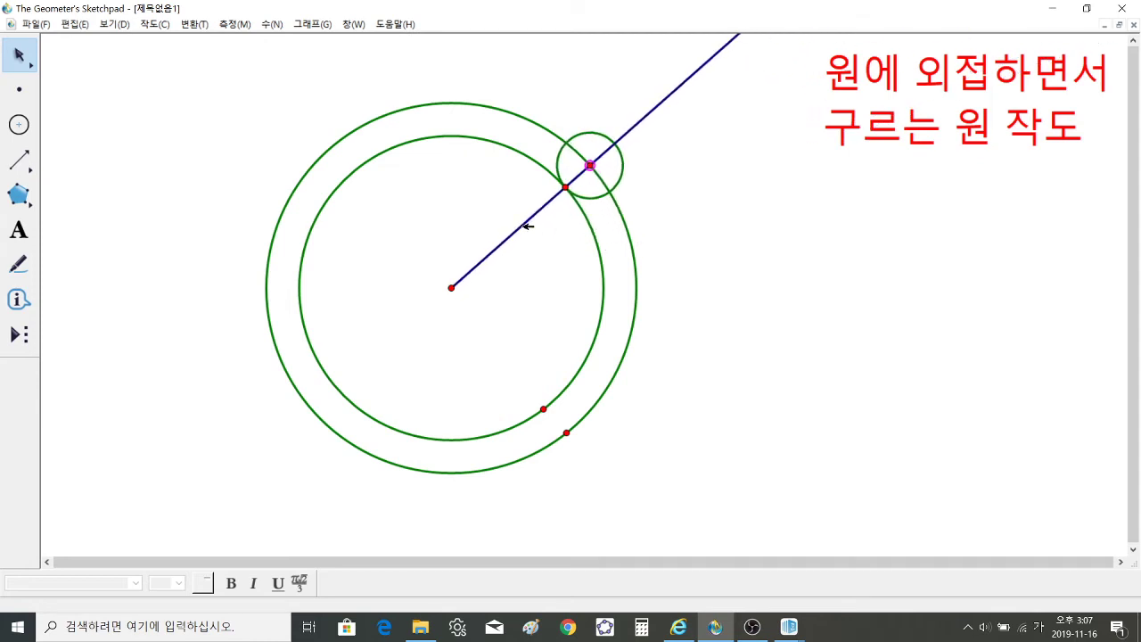
{"action": "left_click", "coordinate": [651, 237]}
Step: Hide the ray, its intersection point with the inner circle, and the radius points of both concentric circles
{"action": "left_click", "coordinate": [650, 114]}
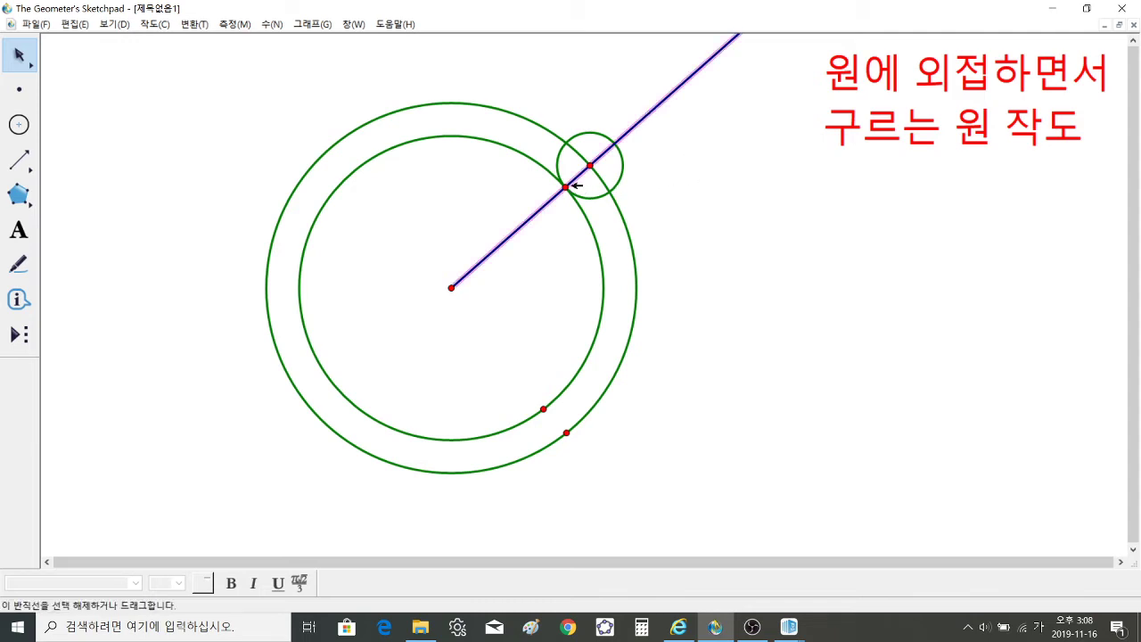
{"action": "left_click", "coordinate": [566, 187]}
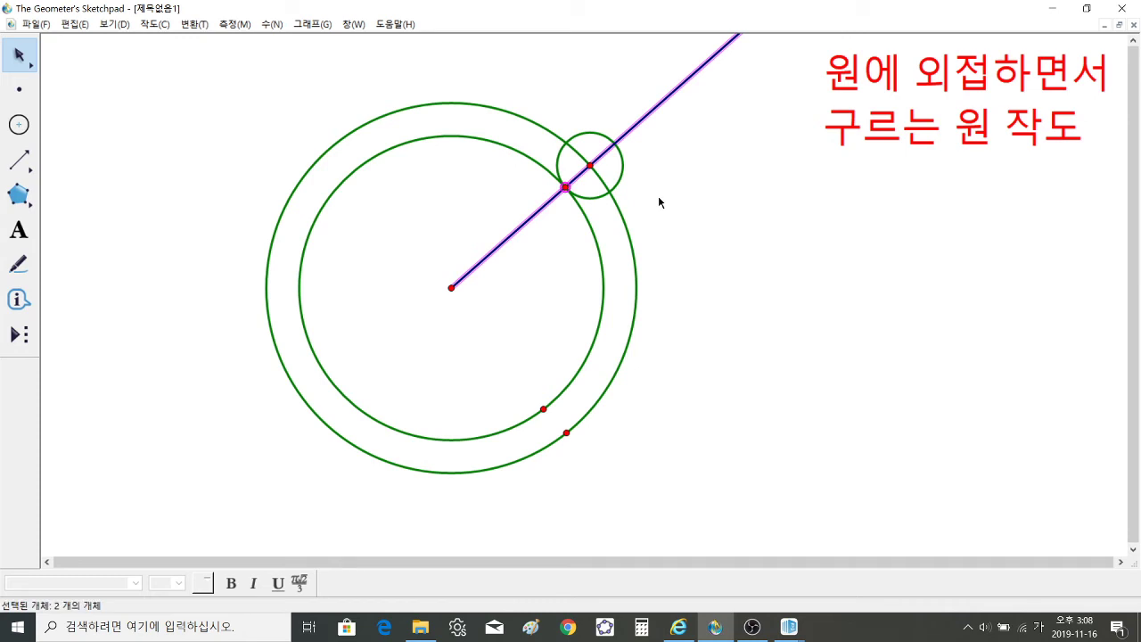
{"action": "left_click", "coordinate": [543, 408]}
{"action": "left_click", "coordinate": [566, 433]}
{"action": "left_click", "coordinate": [121, 25]}
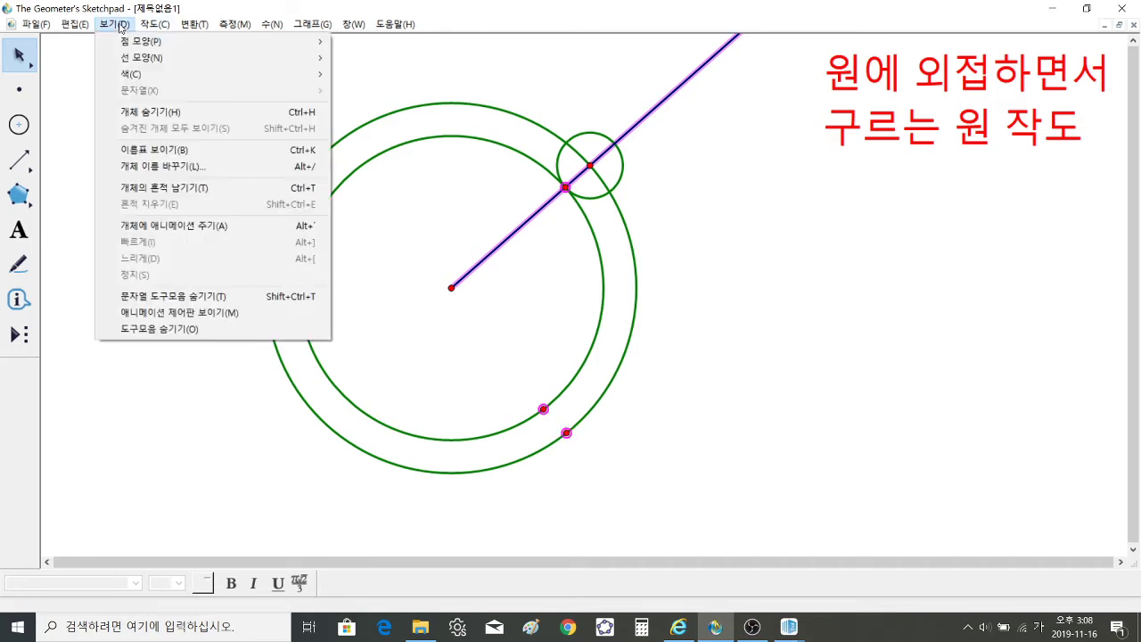
{"action": "left_click", "coordinate": [151, 112]}
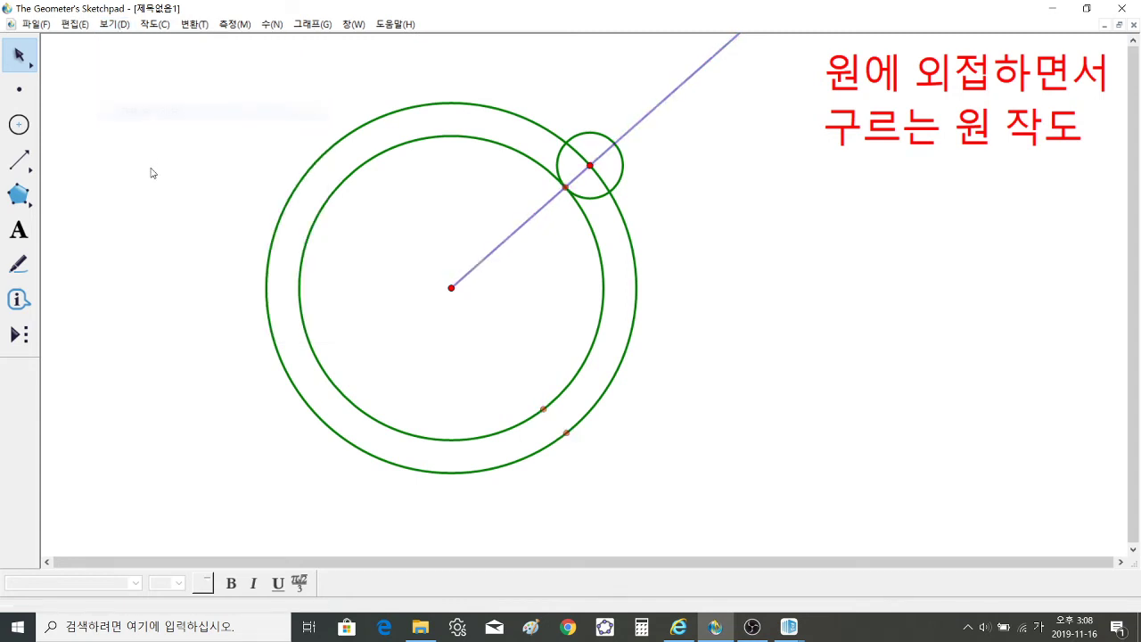
Step: Construct the interior of the small circle
{"action": "left_click", "coordinate": [621, 175]}
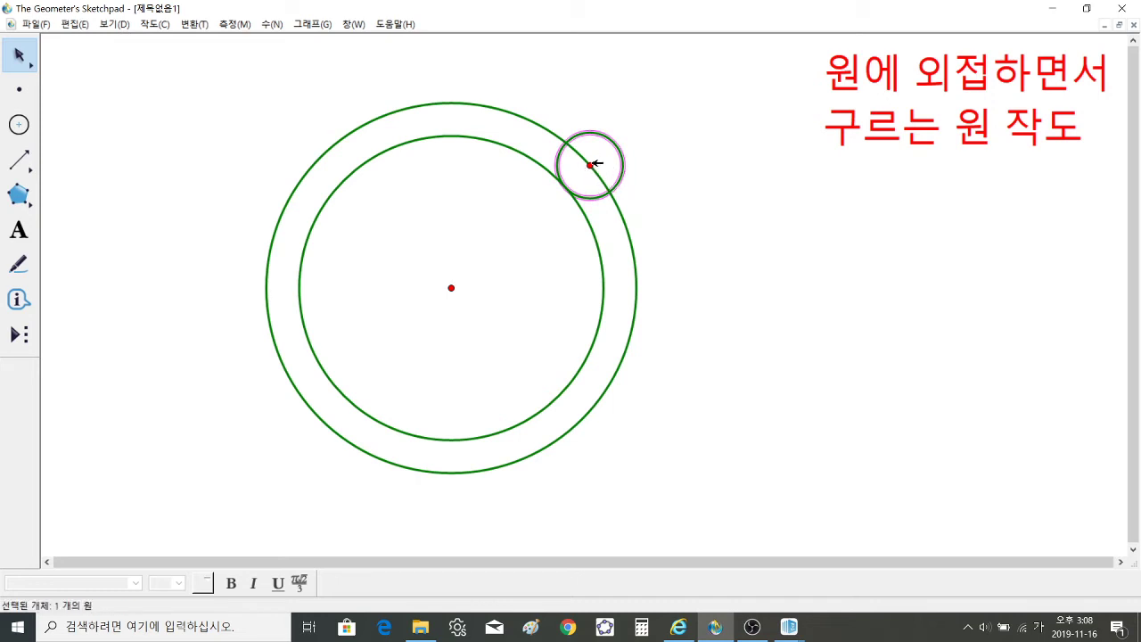
{"action": "left_click", "coordinate": [154, 25]}
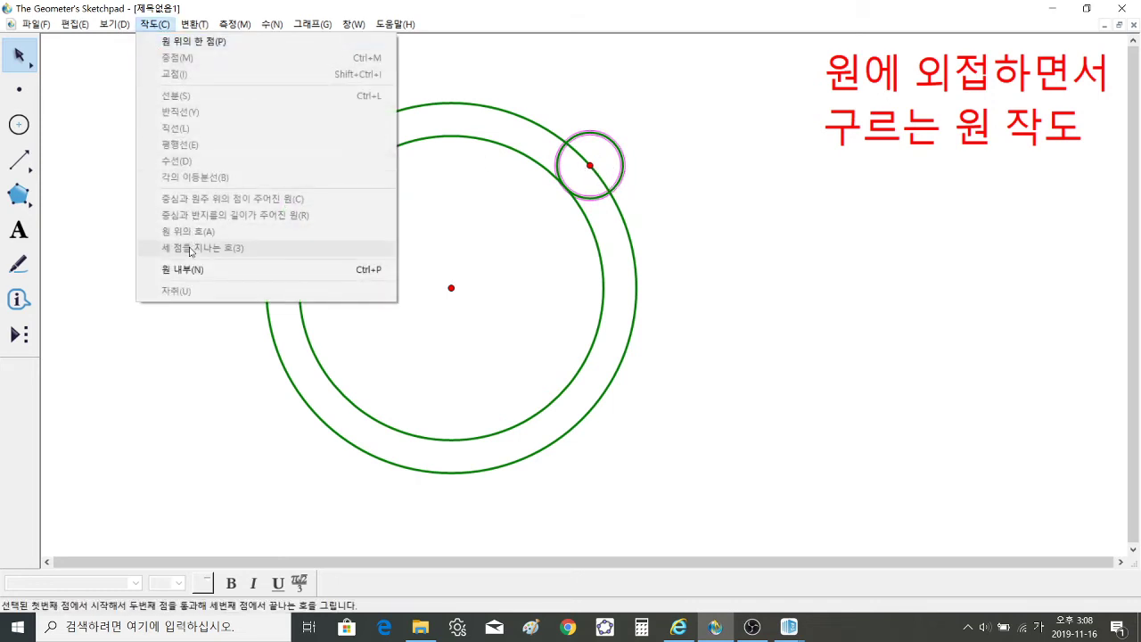
{"action": "left_click", "coordinate": [155, 266]}
{"action": "left_click", "coordinate": [660, 196]}
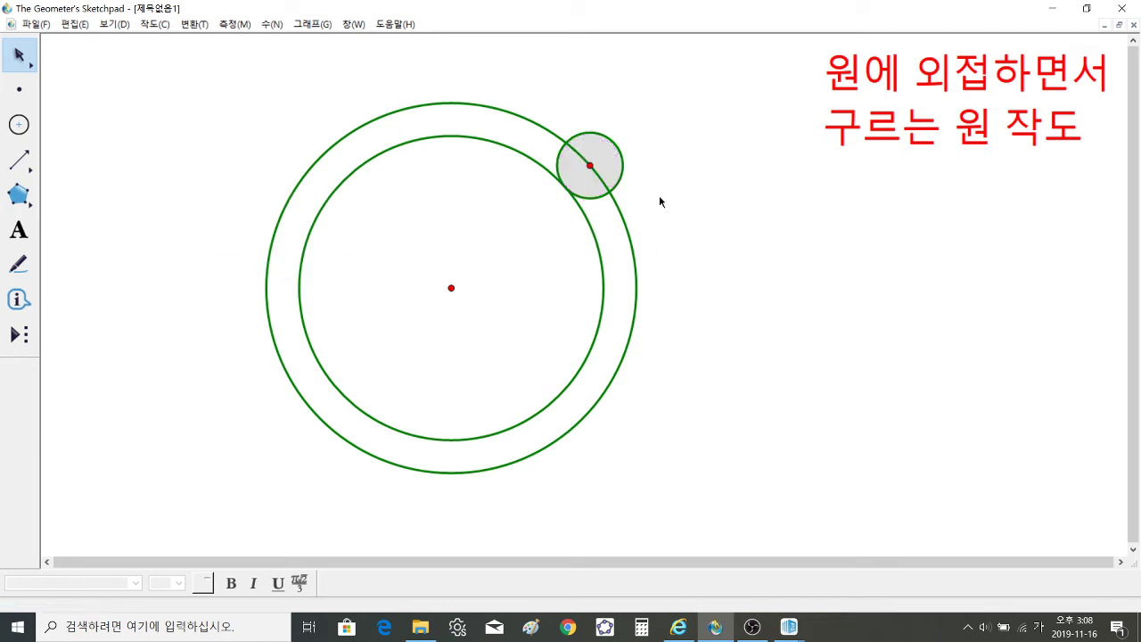
Step: Colour the small circle's interior red
{"action": "right_click", "coordinate": [612, 163]}
{"action": "mouse_move", "coordinate": [709, 184]}
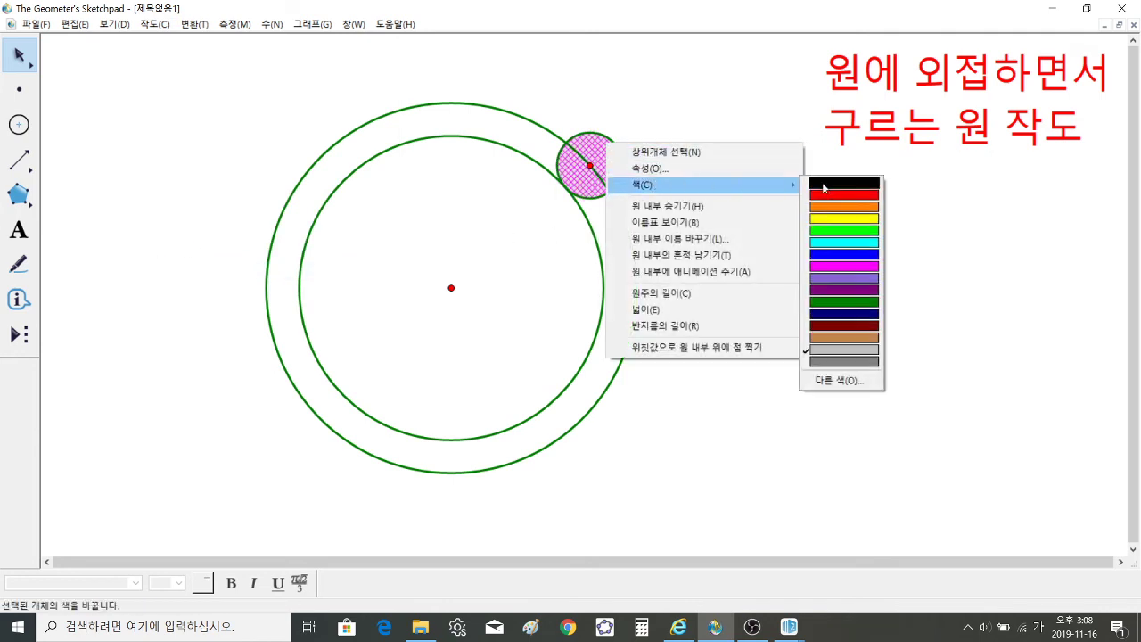
{"action": "left_click", "coordinate": [841, 195]}
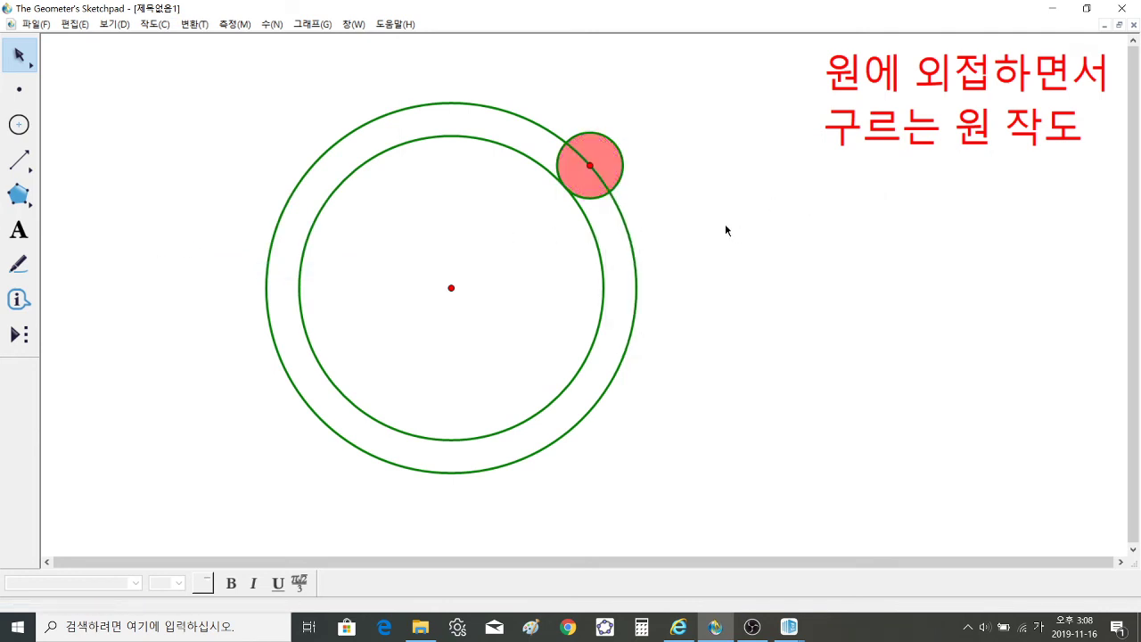
Step: Colour the small circle's interior yellow and move the circle clockwise along the outer circle by its centre point
{"action": "right_click", "coordinate": [623, 171]}
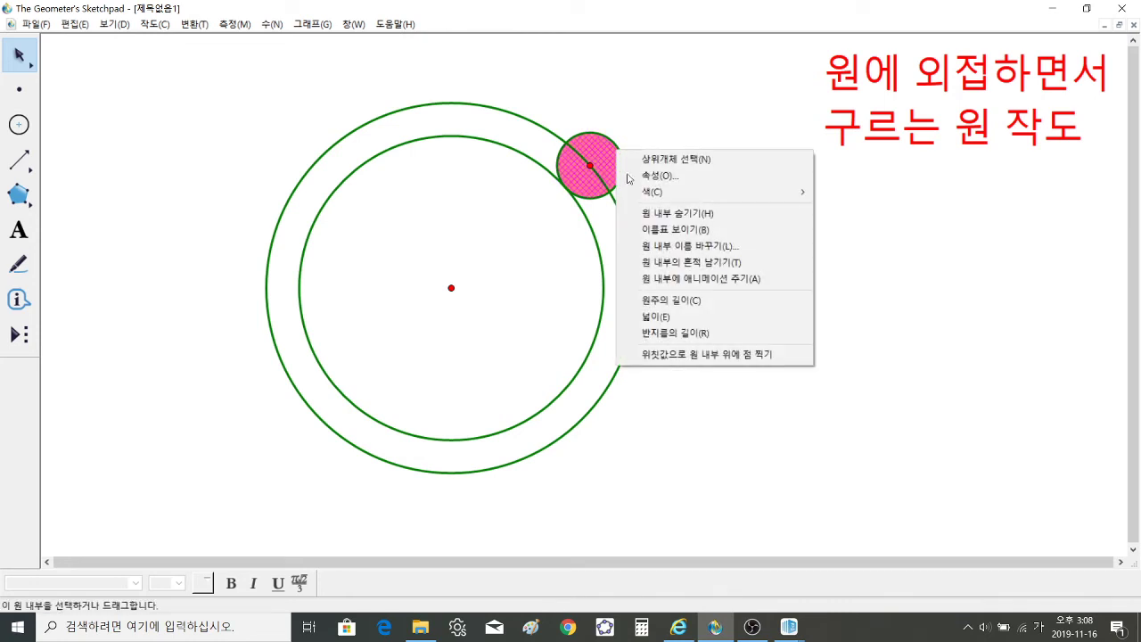
{"action": "mouse_move", "coordinate": [651, 192]}
{"action": "left_click", "coordinate": [829, 228]}
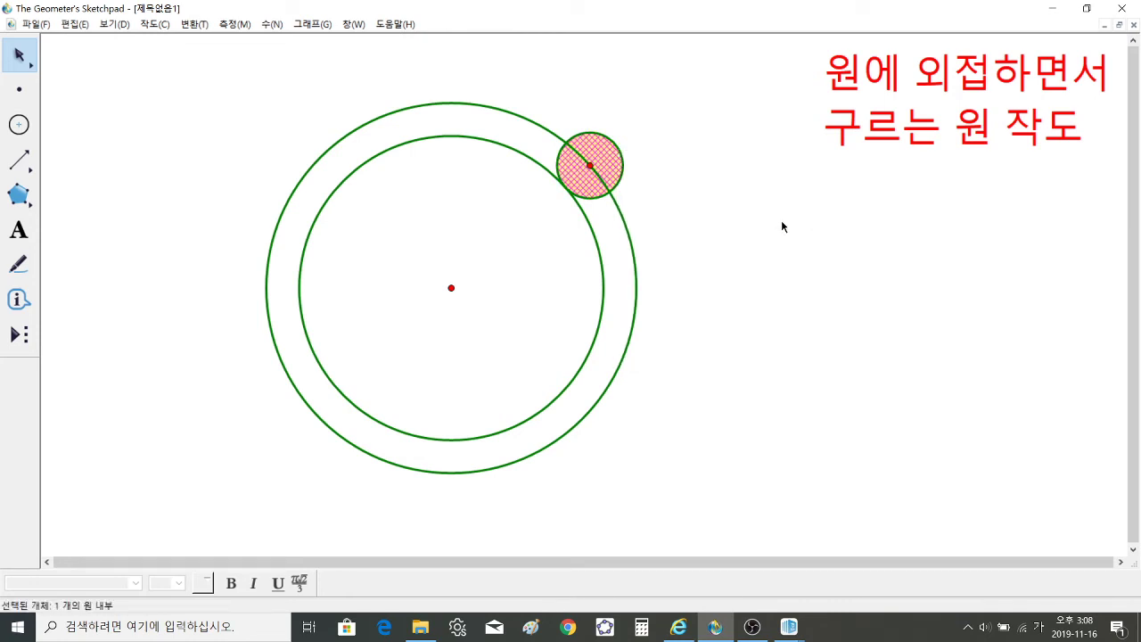
{"action": "left_click", "coordinate": [781, 221]}
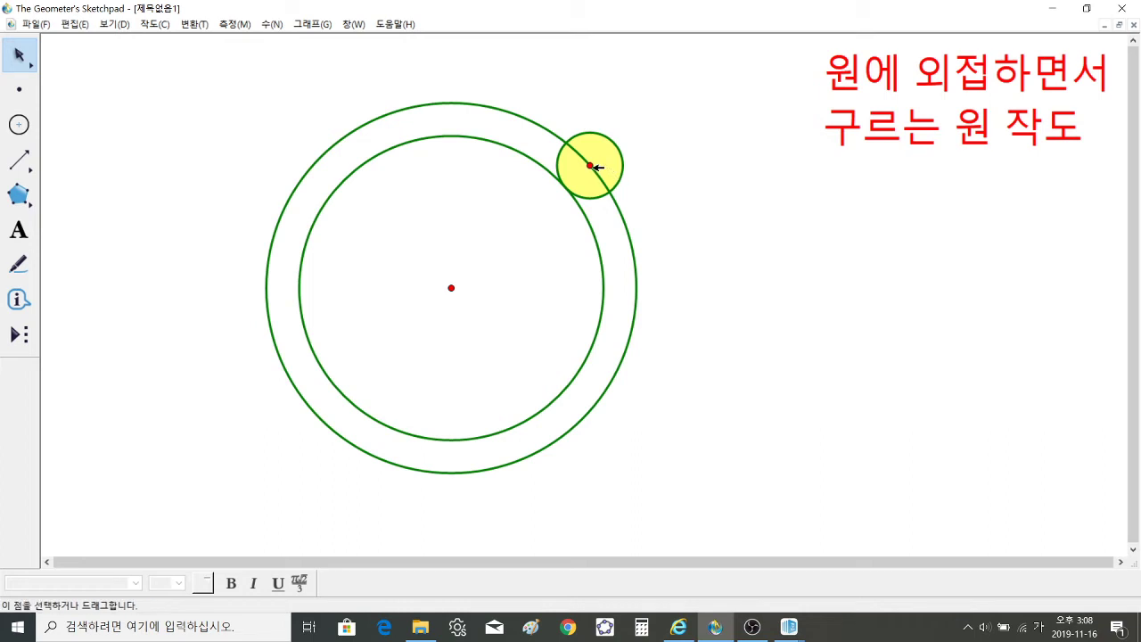
{"action": "left_click_drag", "start_coordinate": [596, 167], "coordinate": [596, 234]}
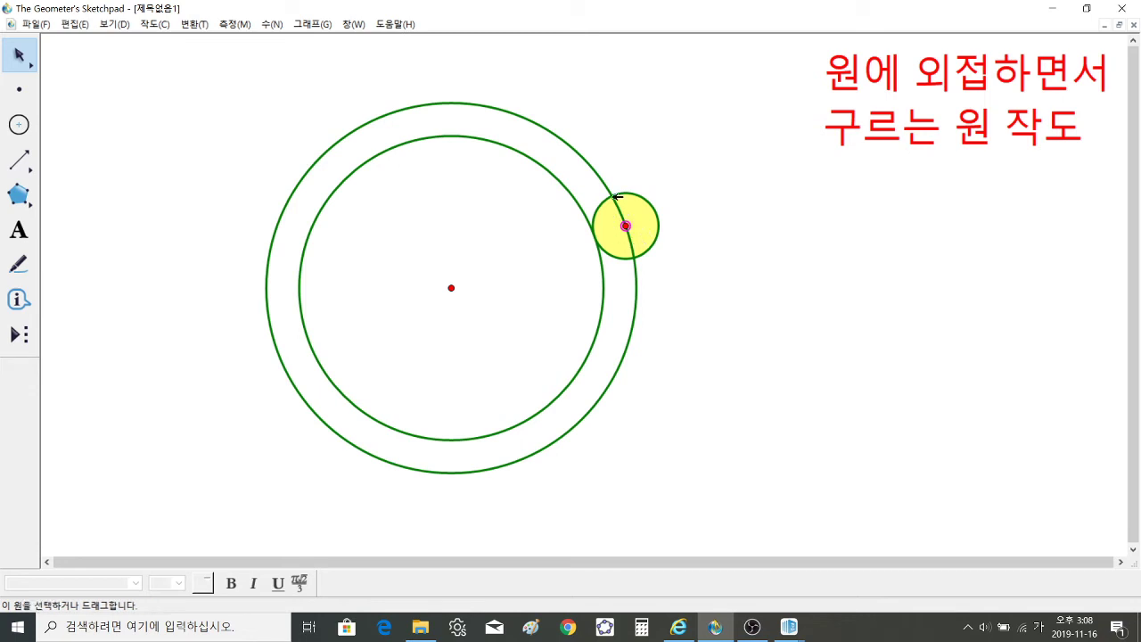
Step: Hide the outer concentric circle that the small yellow circle's centre travels along
{"action": "left_click", "coordinate": [605, 175]}
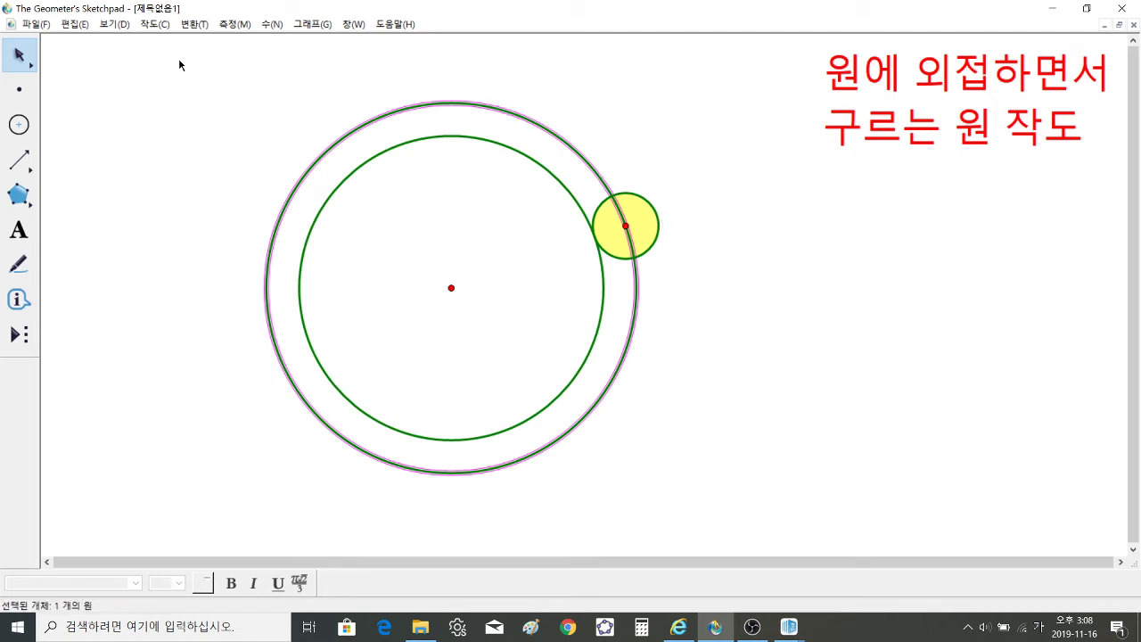
{"action": "left_click", "coordinate": [120, 25]}
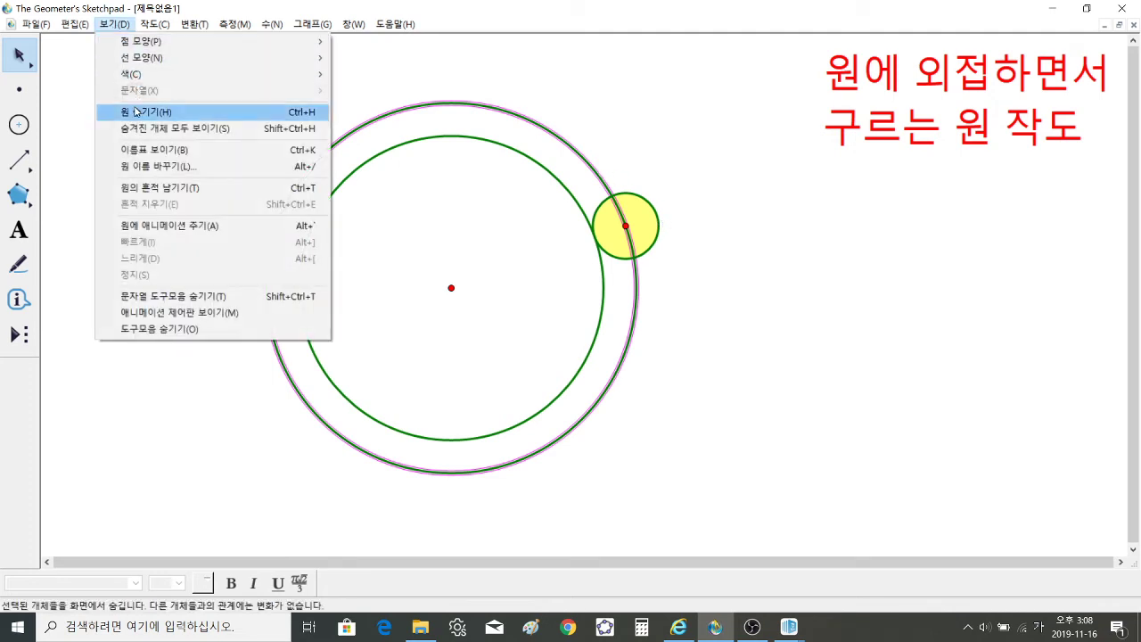
{"action": "left_click", "coordinate": [134, 114]}
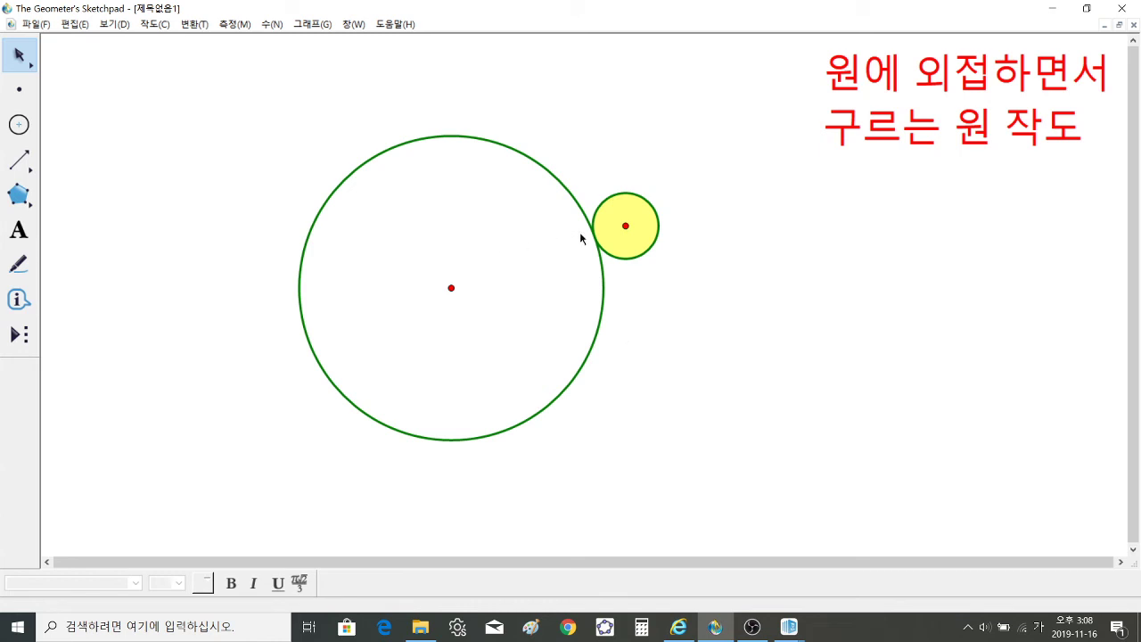
Step: Move the yellow circle around the large circle by its centre point and start animating that point
{"action": "left_click_drag", "start_coordinate": [628, 226], "coordinate": [550, 227]}
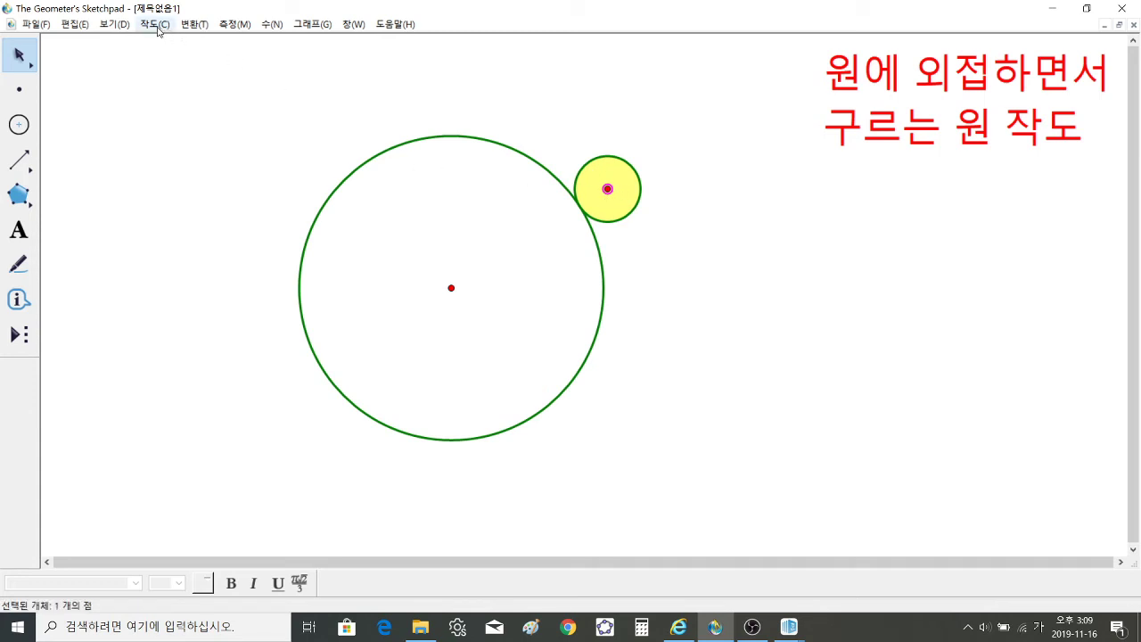
{"action": "left_click", "coordinate": [125, 26]}
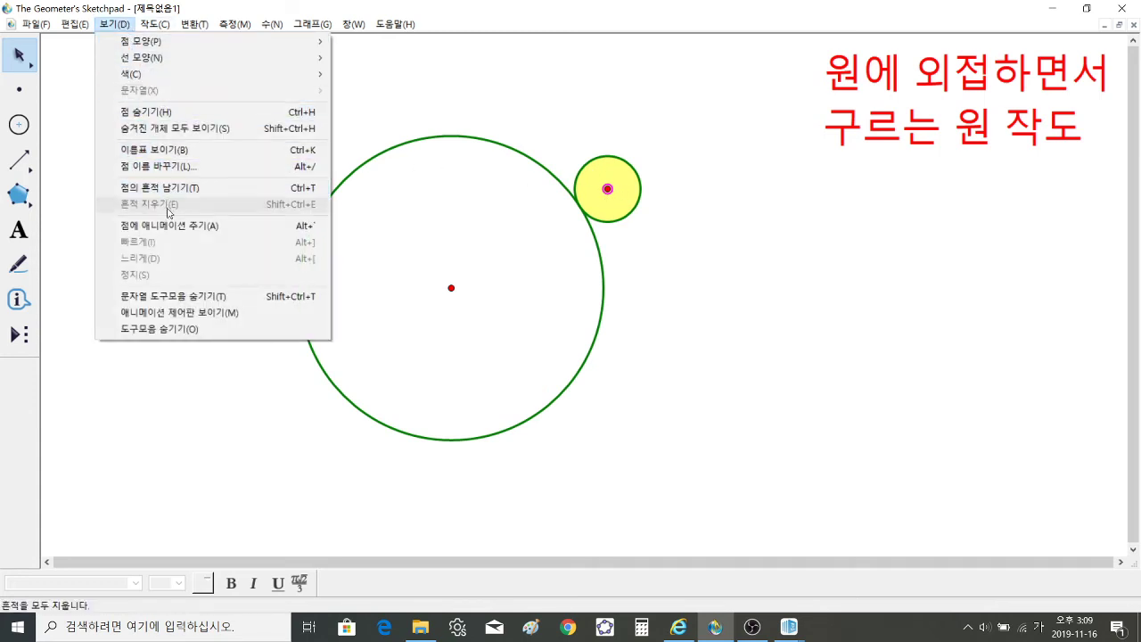
{"action": "left_click", "coordinate": [172, 226]}
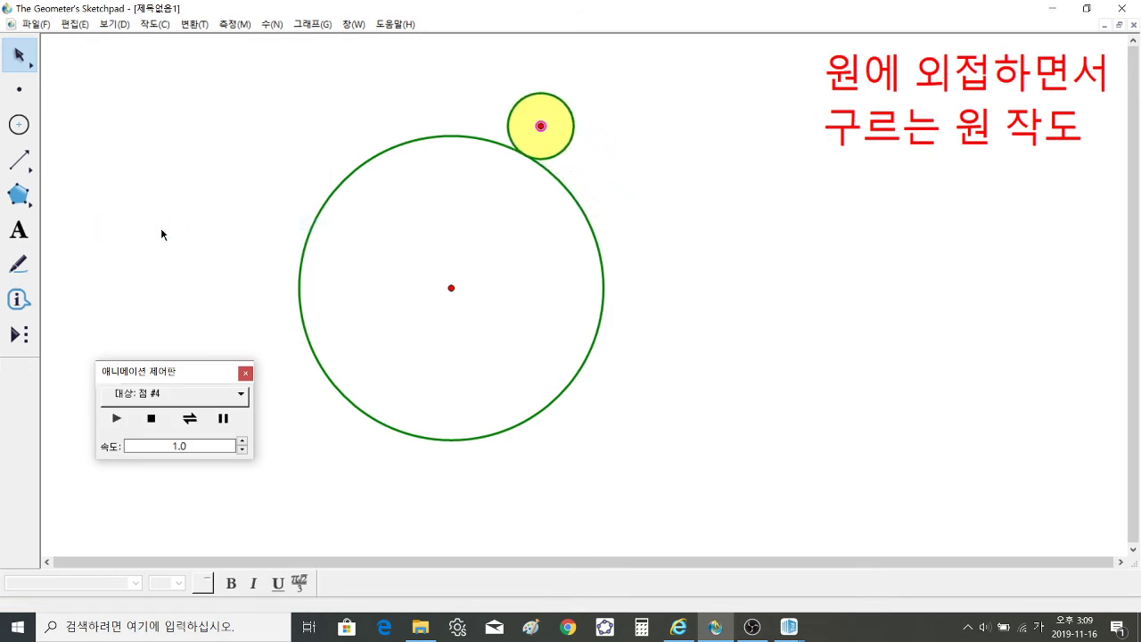
Step: Move the animation controller clear of the circles, raise the animation speed to 6.3, and stop the animation
{"action": "left_click_drag", "start_coordinate": [191, 371], "coordinate": [833, 272]}
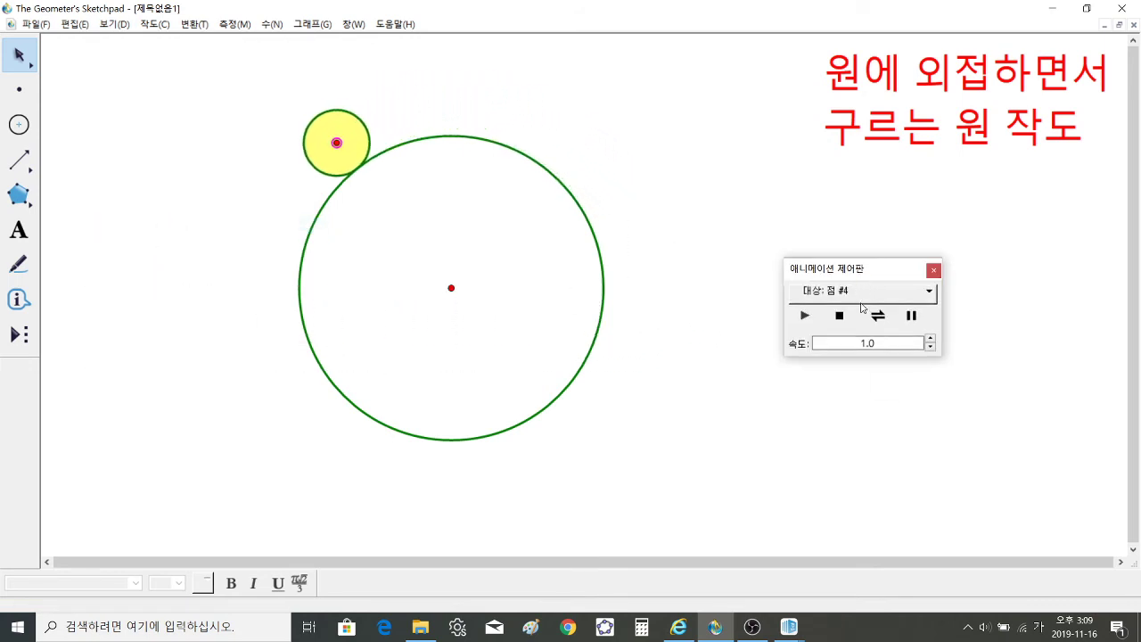
{"action": "left_click", "coordinate": [930, 340]}
{"action": "left_click_drag", "start_coordinate": [930, 341], "coordinate": [930, 342]}
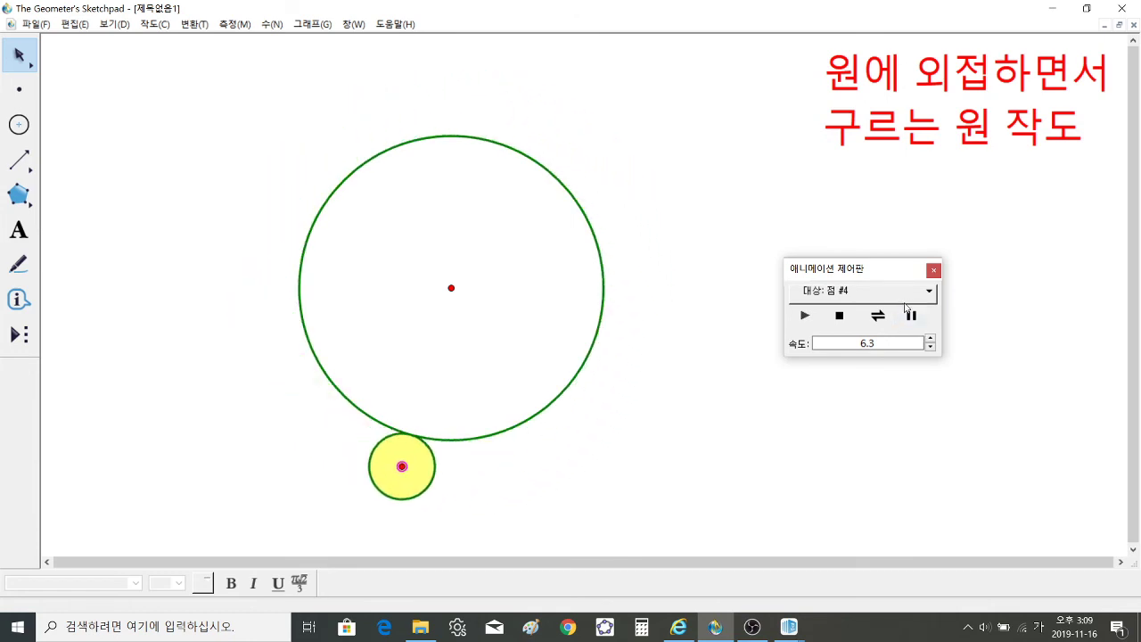
{"action": "left_click", "coordinate": [845, 321]}
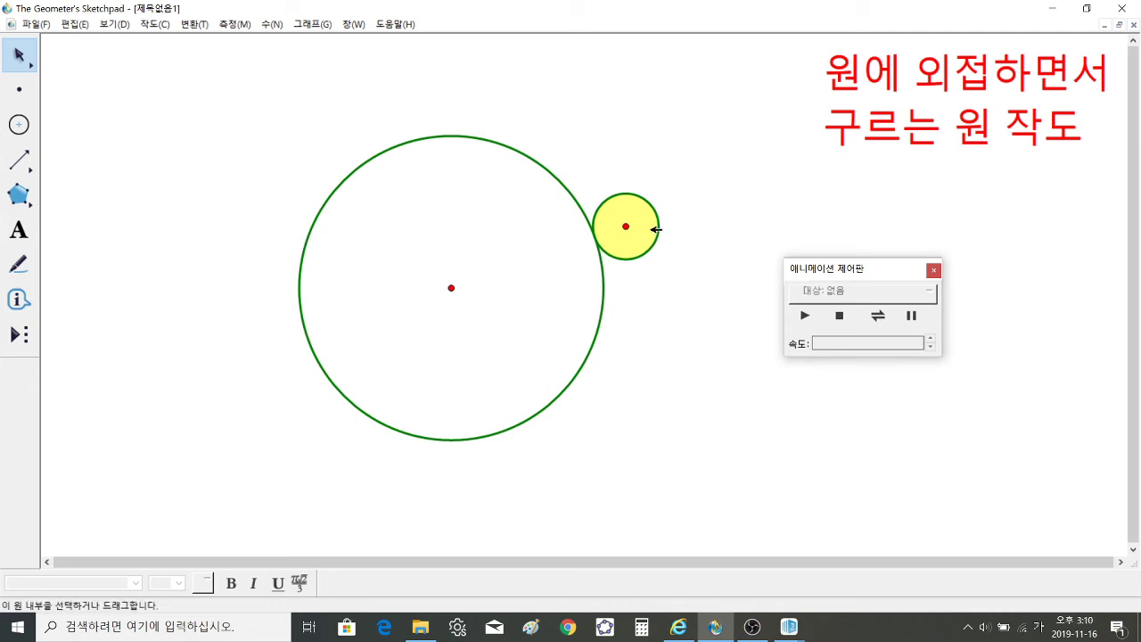
Step: Draw a smaller concentric circle inside the large circle, sharing its centre point, and construct its interior
{"action": "left_click", "coordinate": [20, 126]}
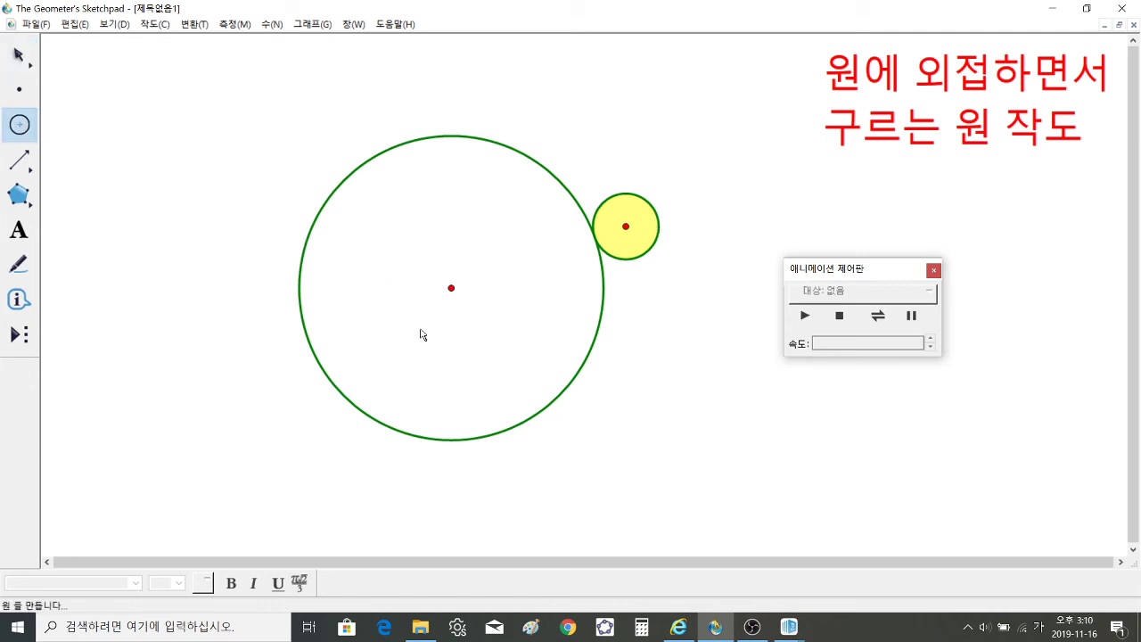
{"action": "left_click_drag", "start_coordinate": [468, 322], "coordinate": [484, 351]}
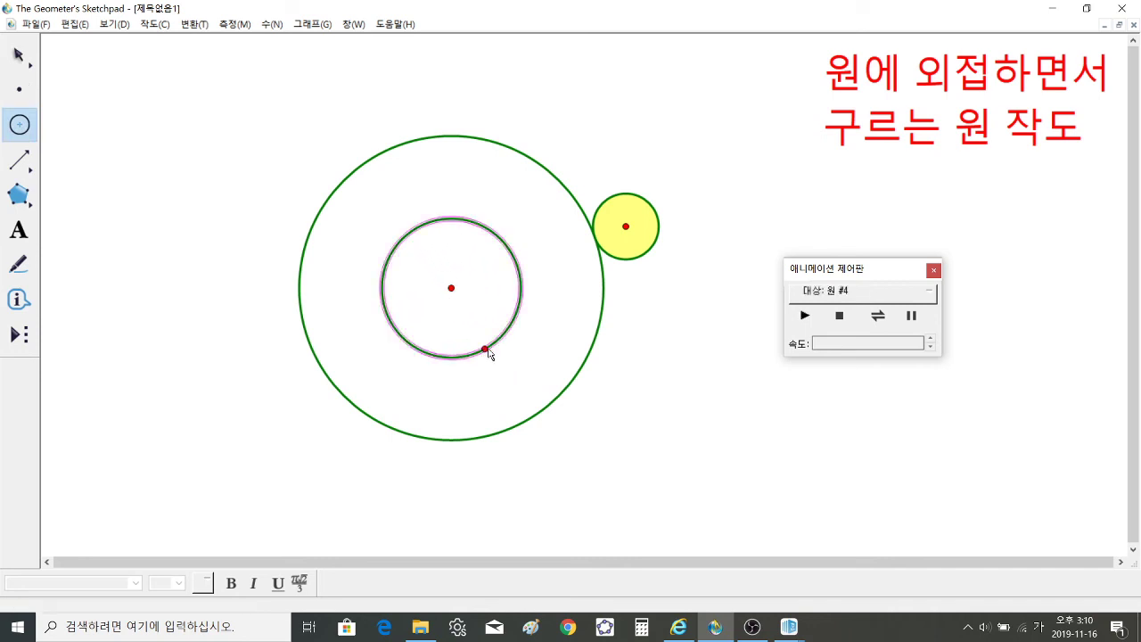
{"action": "left_click", "coordinate": [155, 27]}
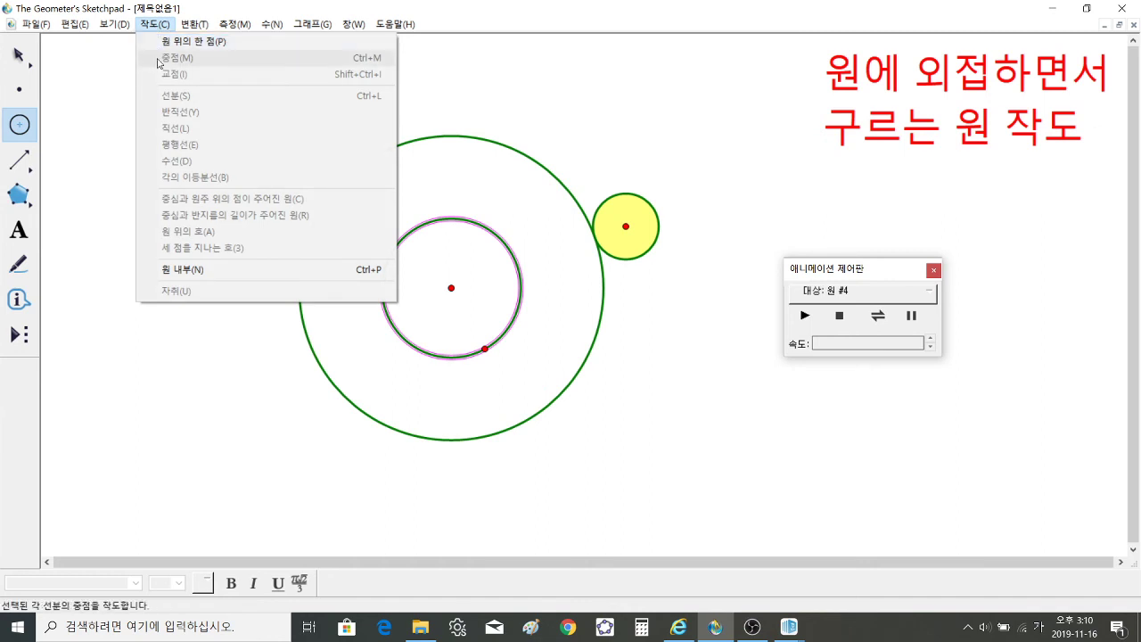
{"action": "left_click", "coordinate": [186, 271]}
{"action": "left_click", "coordinate": [20, 56]}
{"action": "left_click", "coordinate": [116, 95]}
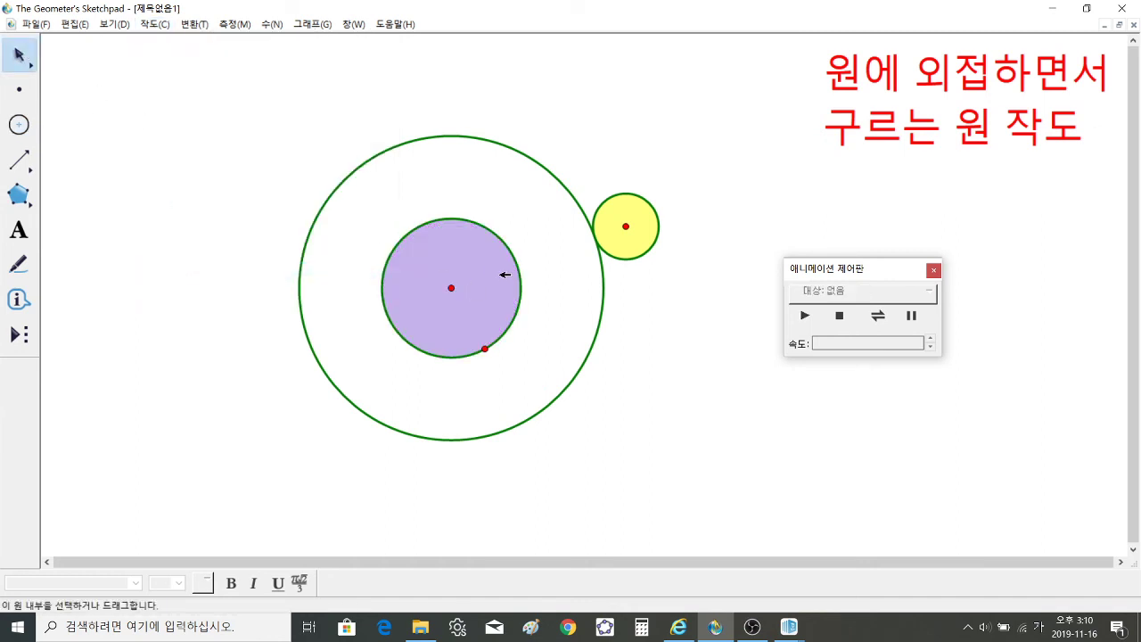
Step: Colour the new inner circle's interior bright green
{"action": "right_click", "coordinate": [489, 252]}
{"action": "mouse_move", "coordinate": [551, 298]}
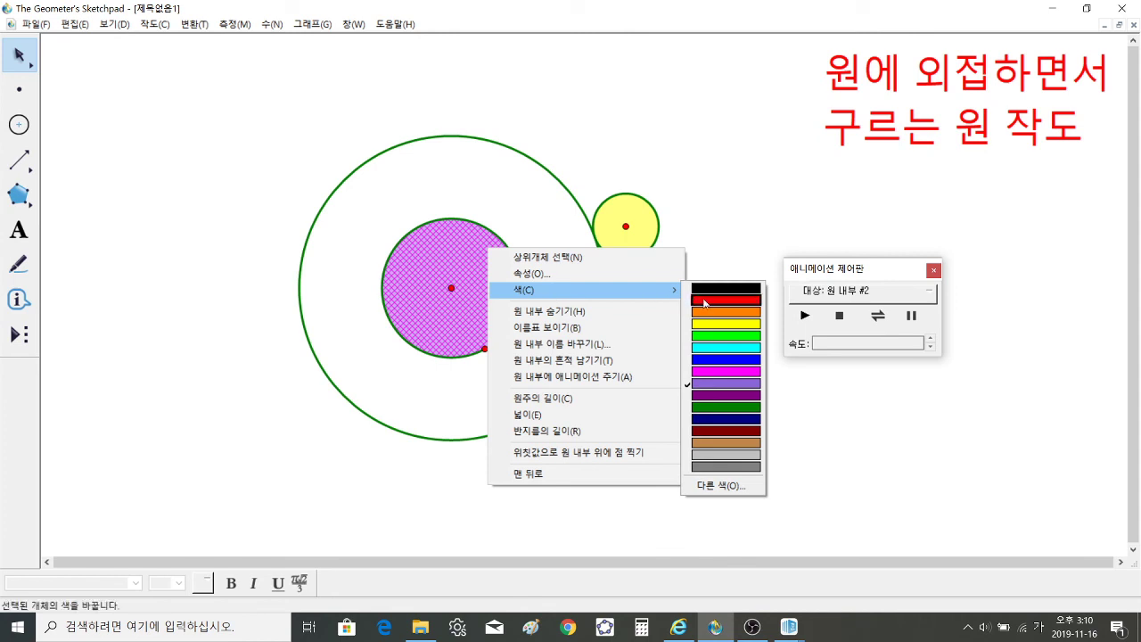
{"action": "left_click", "coordinate": [727, 335]}
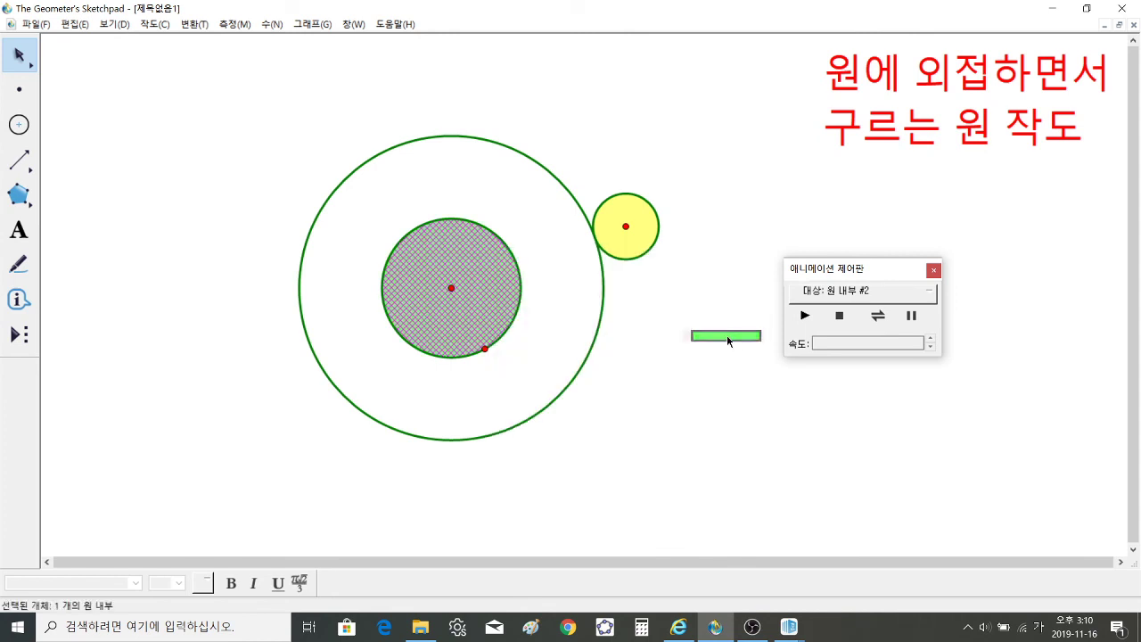
Step: Hide the radius point on the green circle's circumference
{"action": "left_click", "coordinate": [671, 362]}
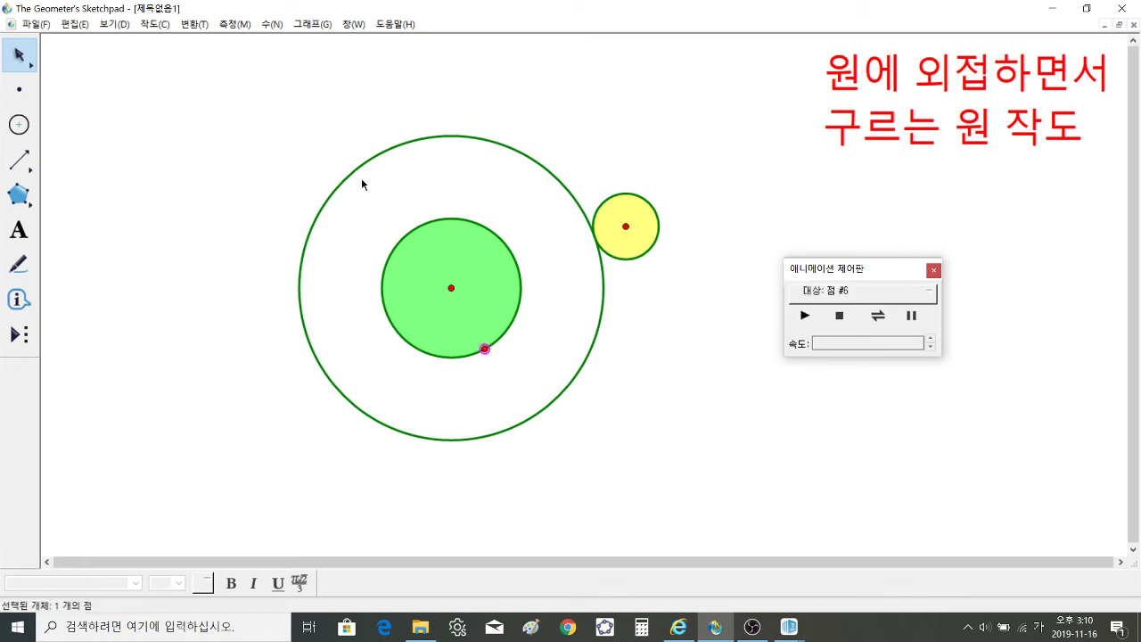
{"action": "left_click", "coordinate": [125, 25]}
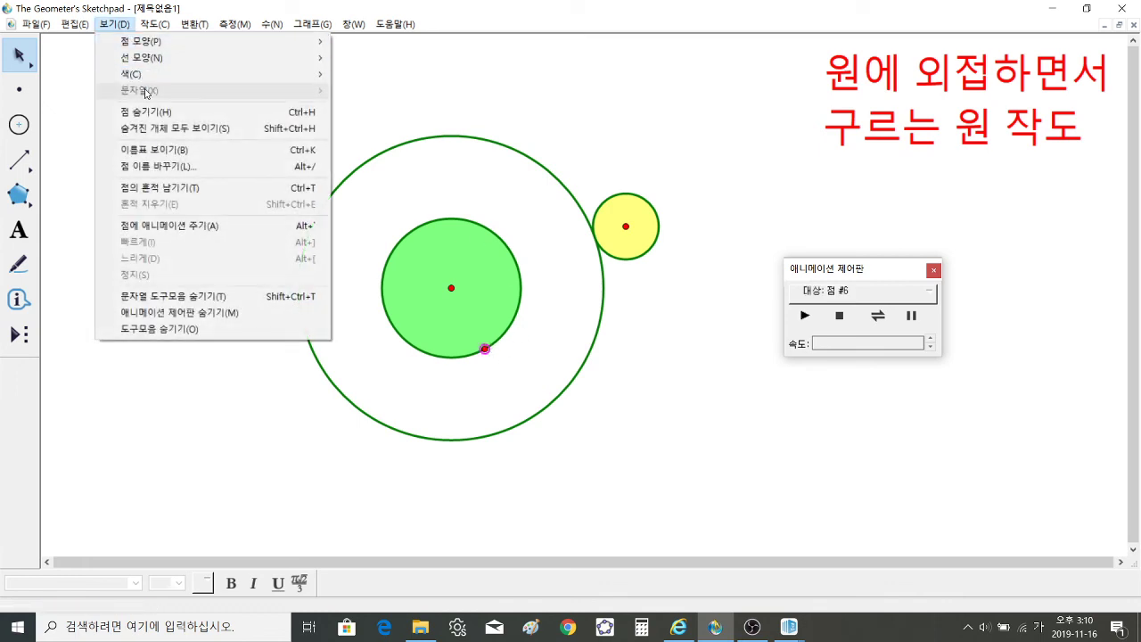
{"action": "left_click", "coordinate": [150, 111]}
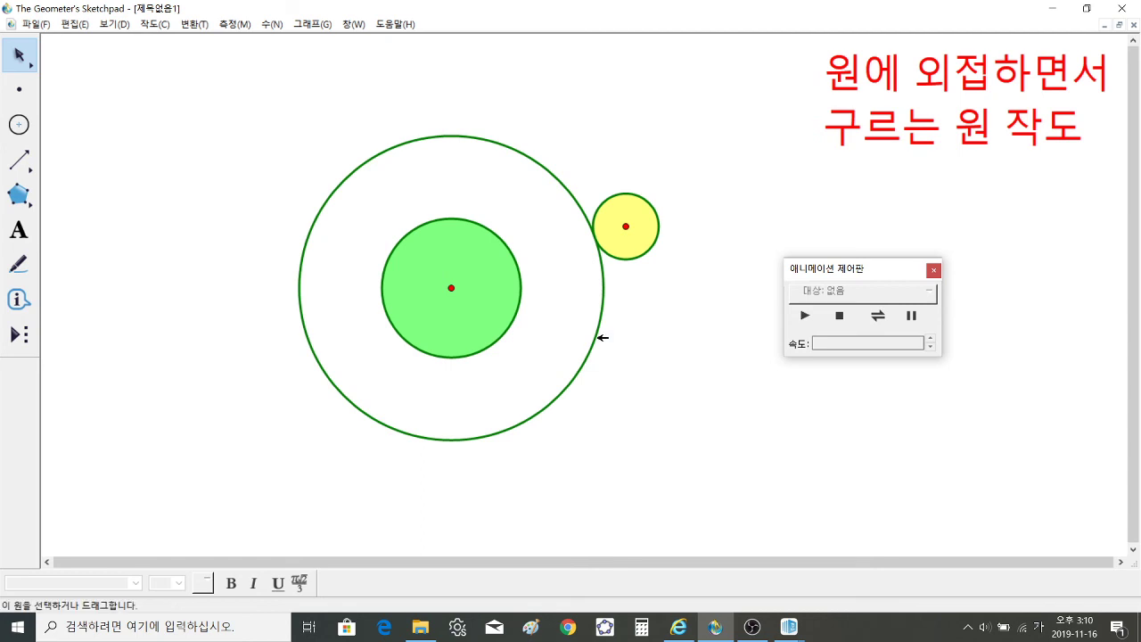
Step: Set the large circle's line style to the thinnest width, 아주 가늘게
{"action": "left_click", "coordinate": [603, 338]}
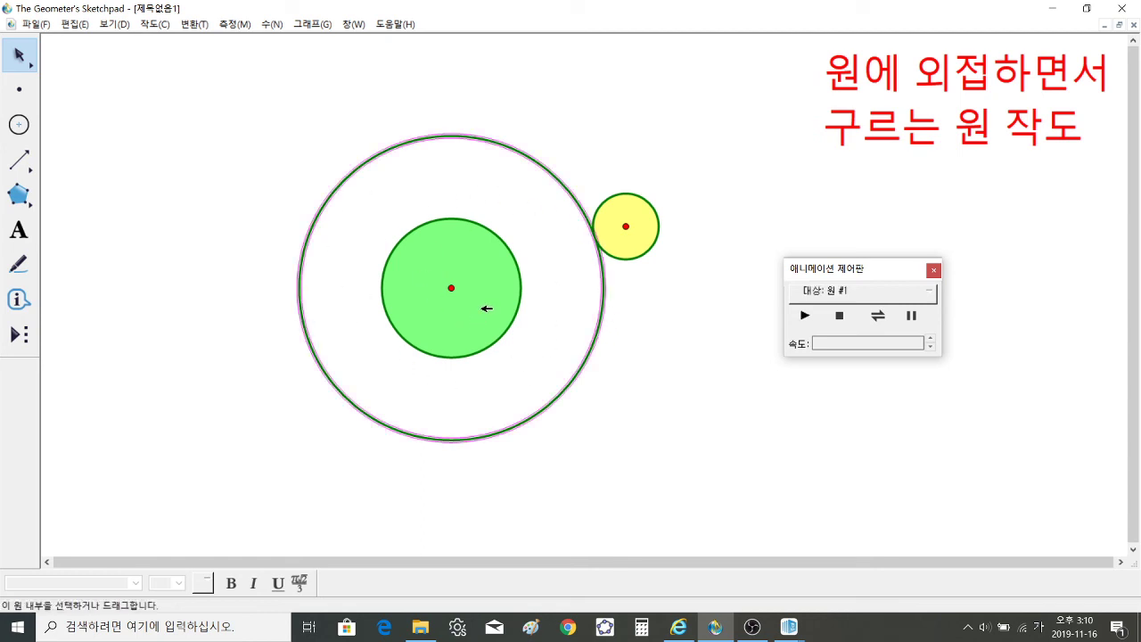
{"action": "left_click", "coordinate": [117, 24]}
{"action": "mouse_move", "coordinate": [125, 51]}
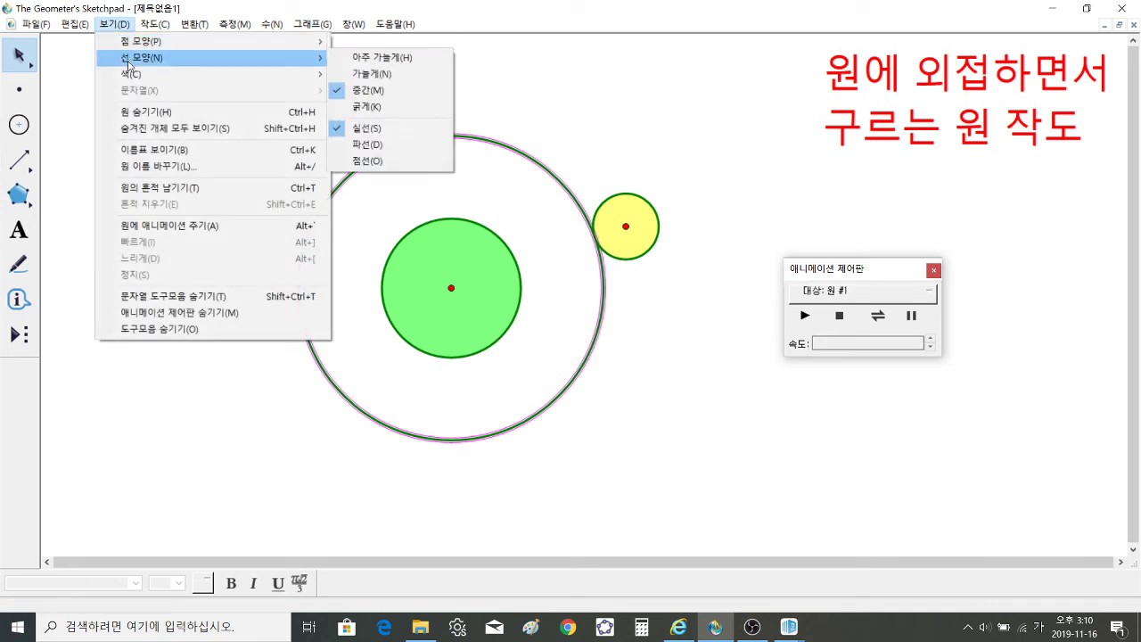
{"action": "left_click", "coordinate": [410, 57]}
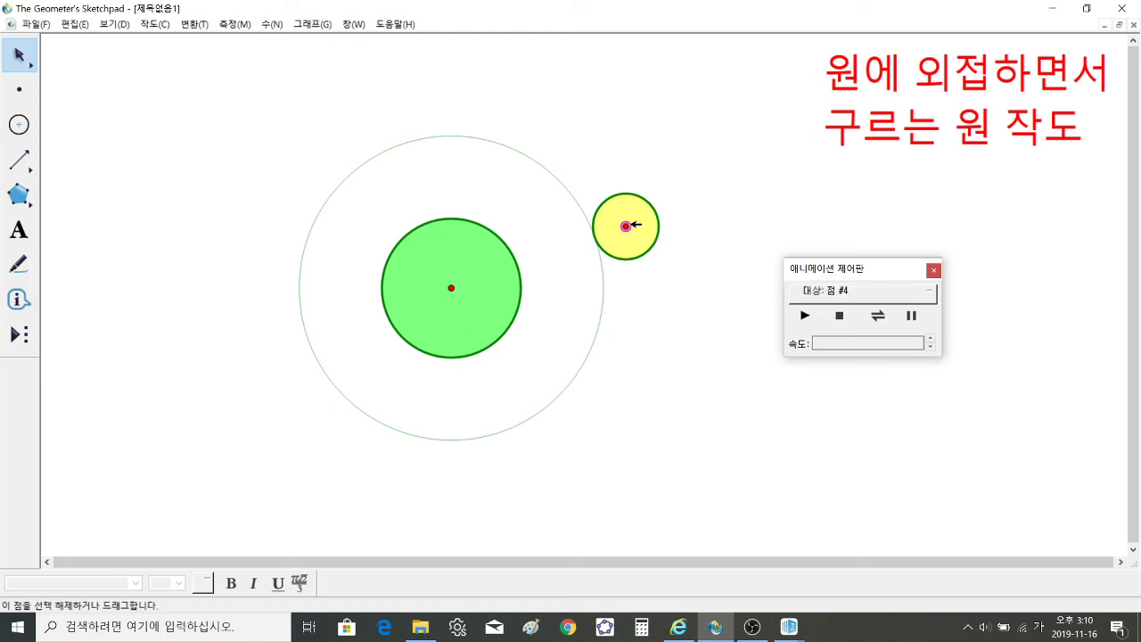
Step: Animate the yellow circle's centre point and raise the animation speed to 5.0
{"action": "left_click", "coordinate": [801, 316]}
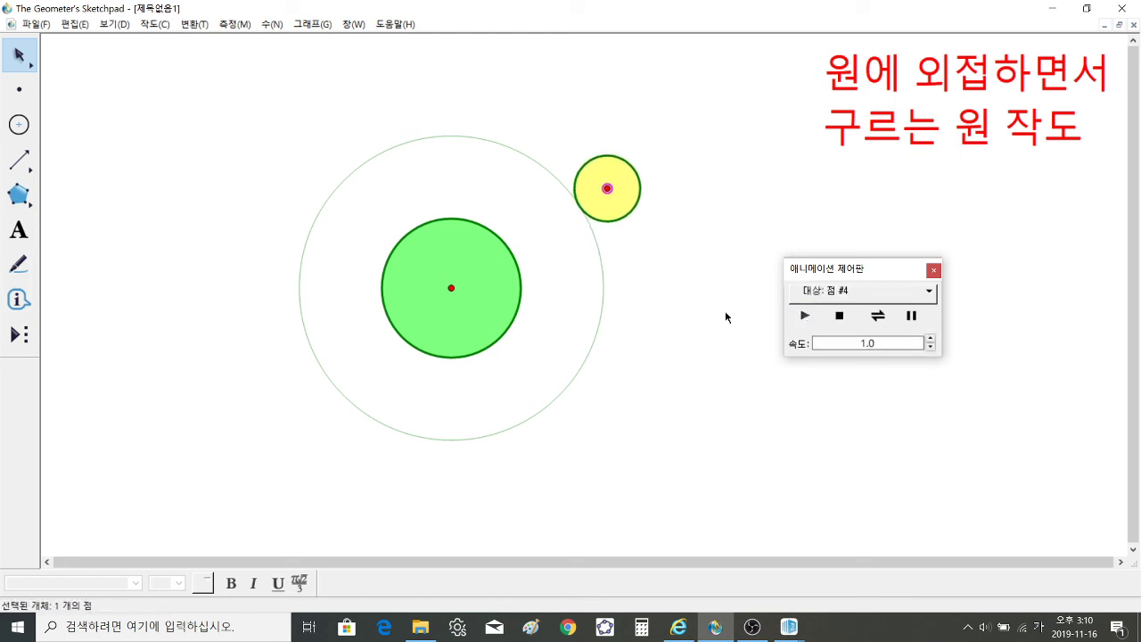
{"action": "left_click", "coordinate": [930, 338]}
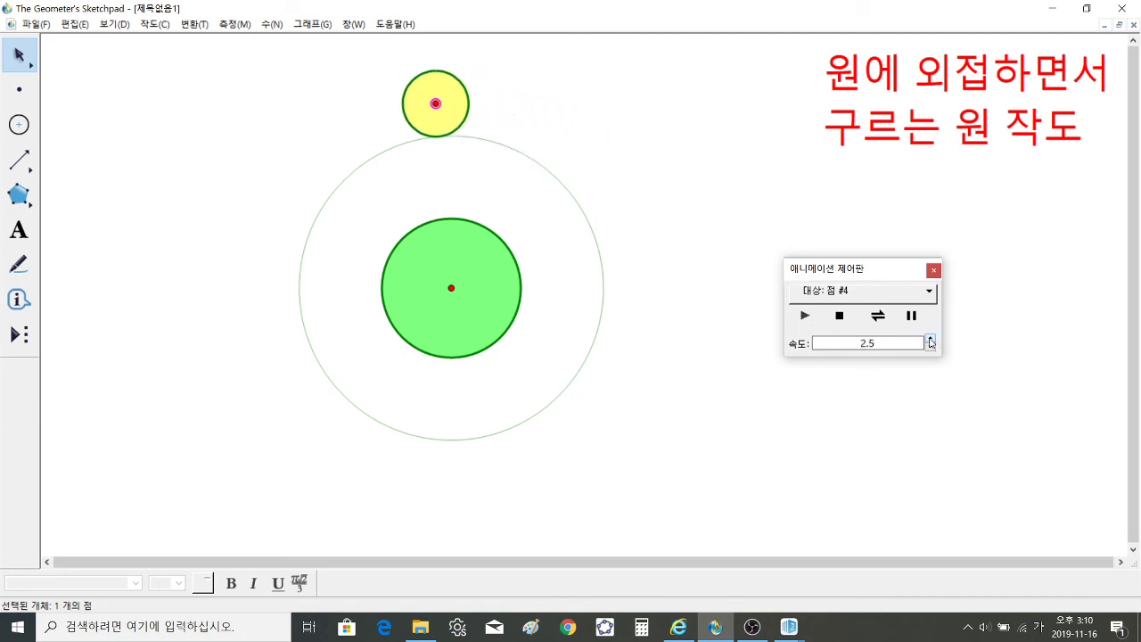
{"action": "left_click", "coordinate": [930, 339]}
{"action": "left_click", "coordinate": [930, 339]}
{"action": "left_click", "coordinate": [930, 339]}
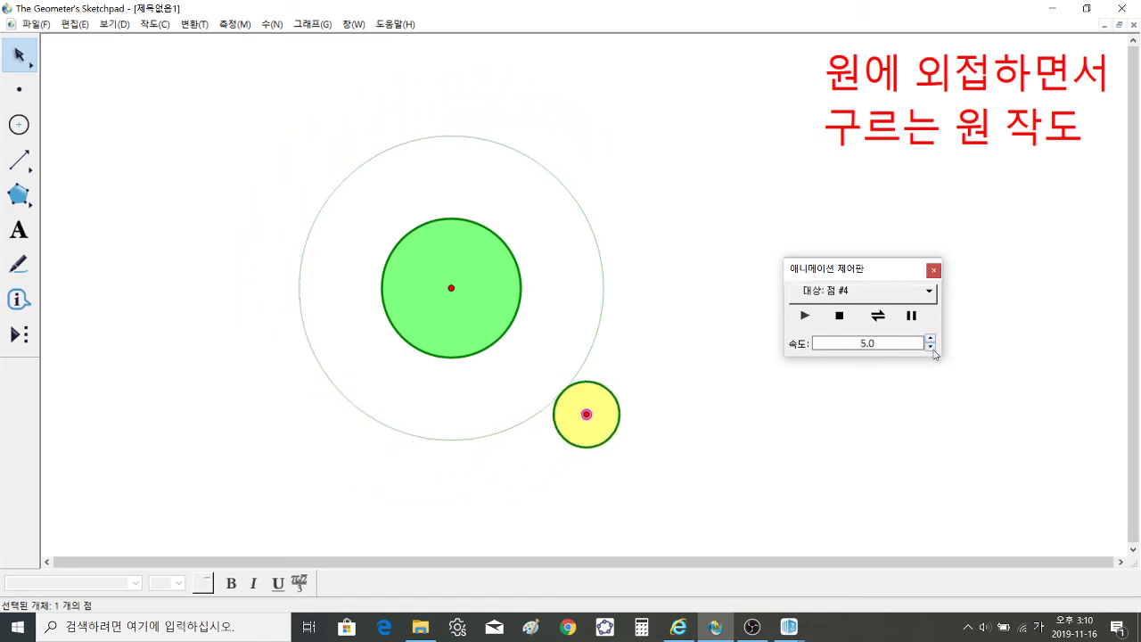